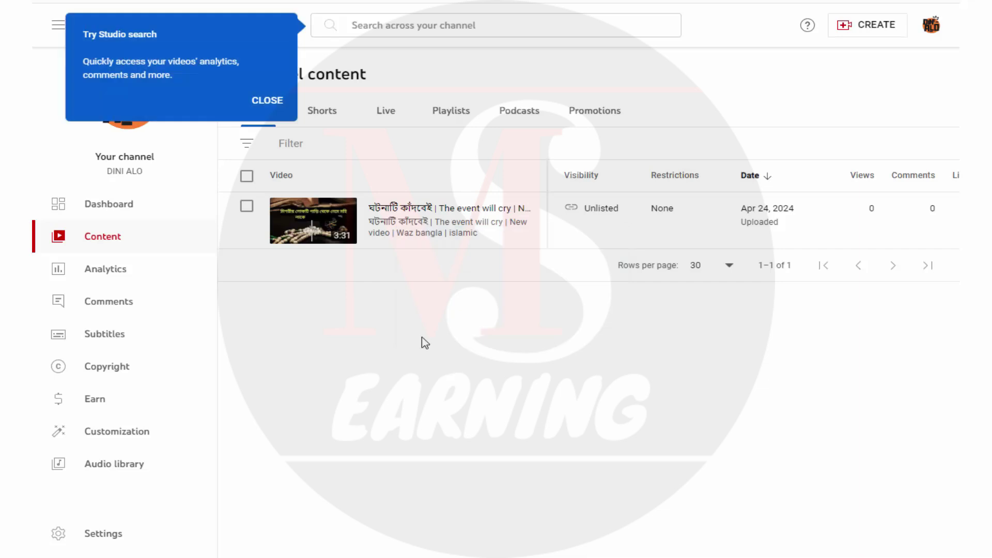
# - Dismiss the Studio search tip and upload the video file "Add a heading" to the channel
pyautogui.click(267, 101)
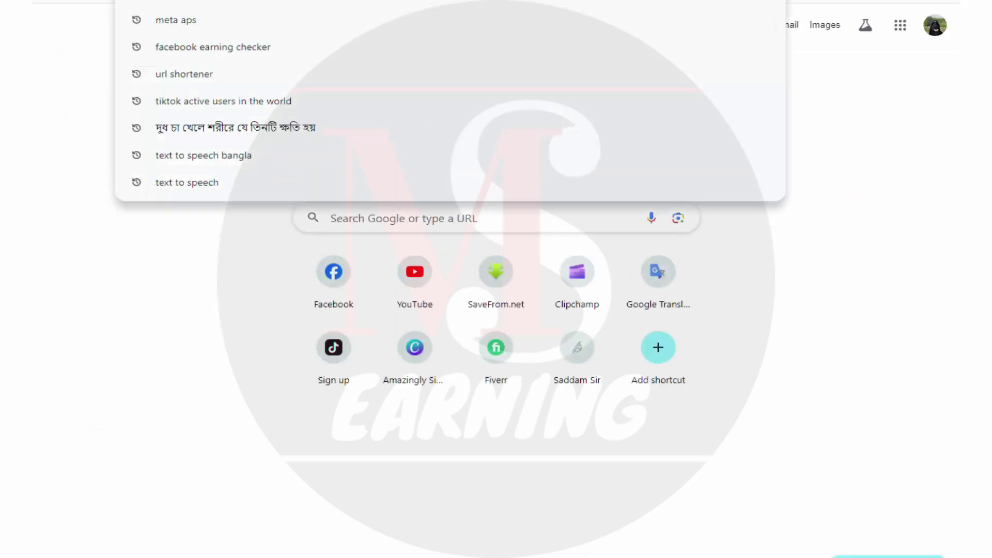
pyautogui.write('y')
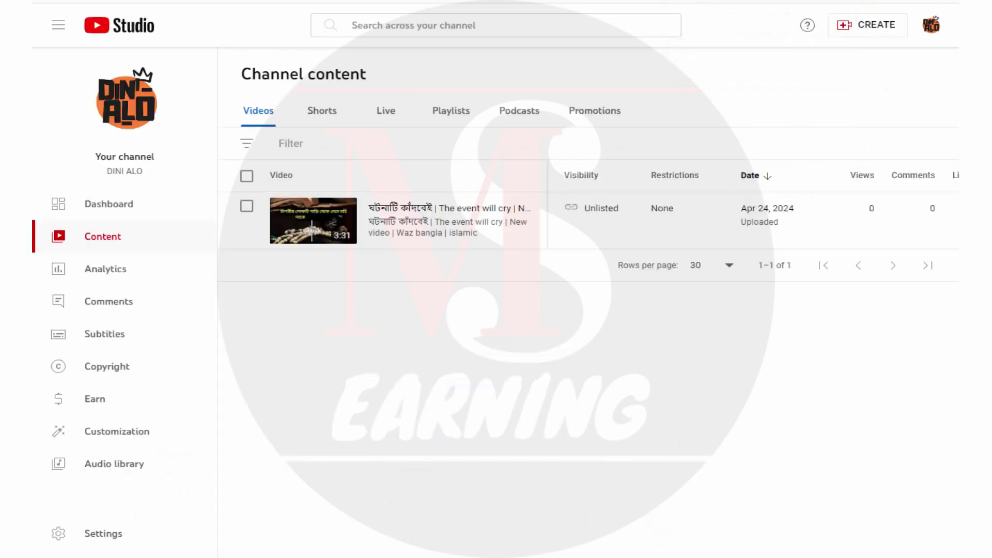
pyautogui.click(875, 26)
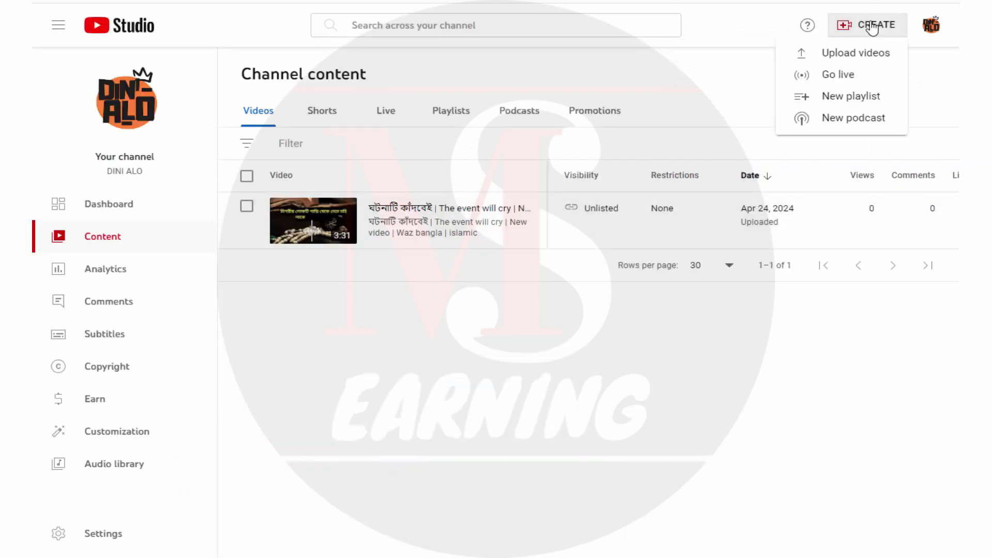
pyautogui.click(843, 58)
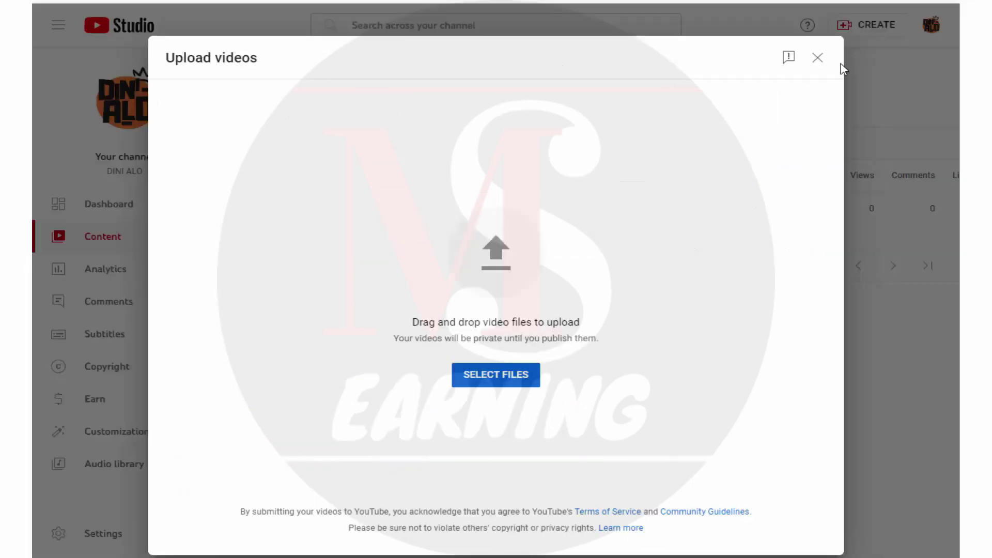
pyautogui.click(496, 375)
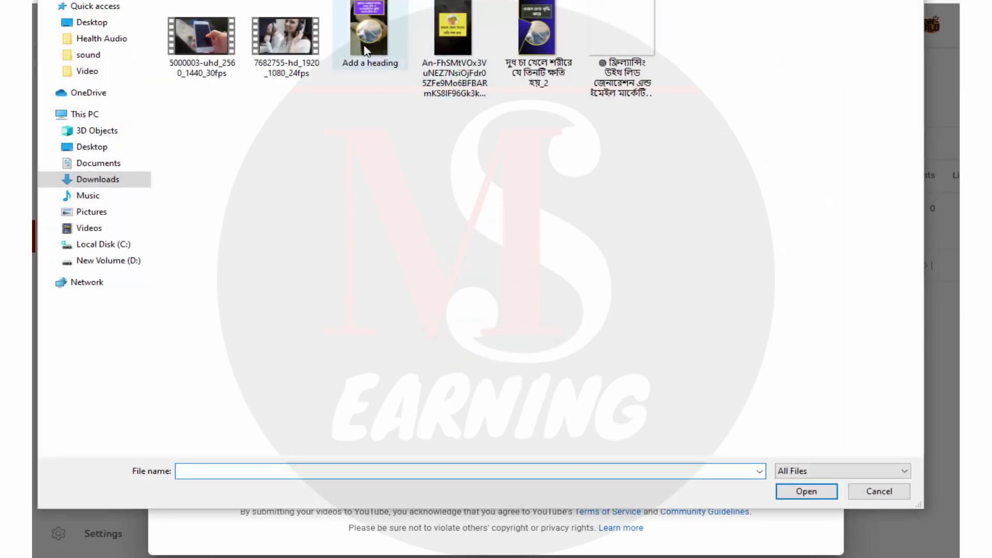
pyautogui.click(366, 50)
pyautogui.click(820, 495)
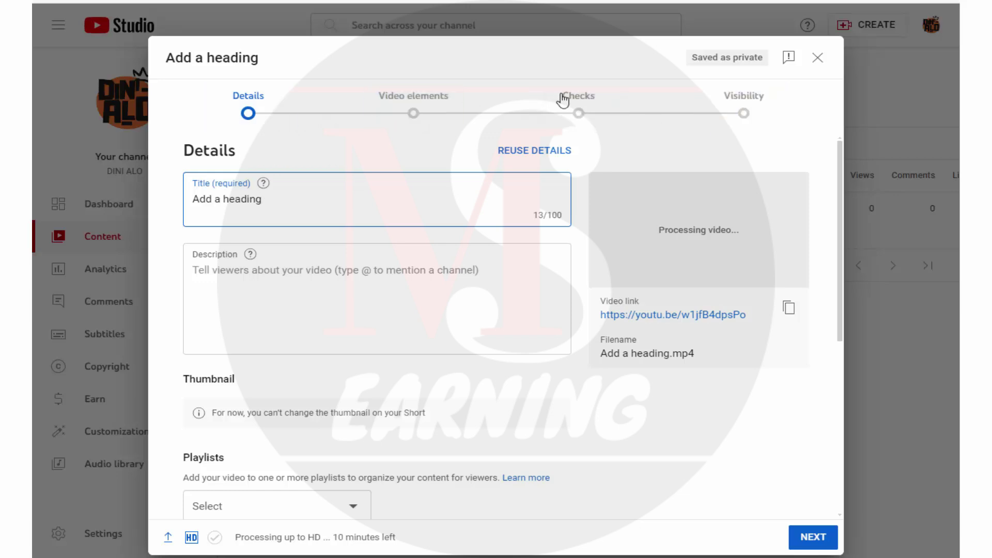
# - Replace the video's title with "ভাত খাওয়ার পর যে সব কাজ করা উচিত নয়"
pyautogui.click(762, 130)
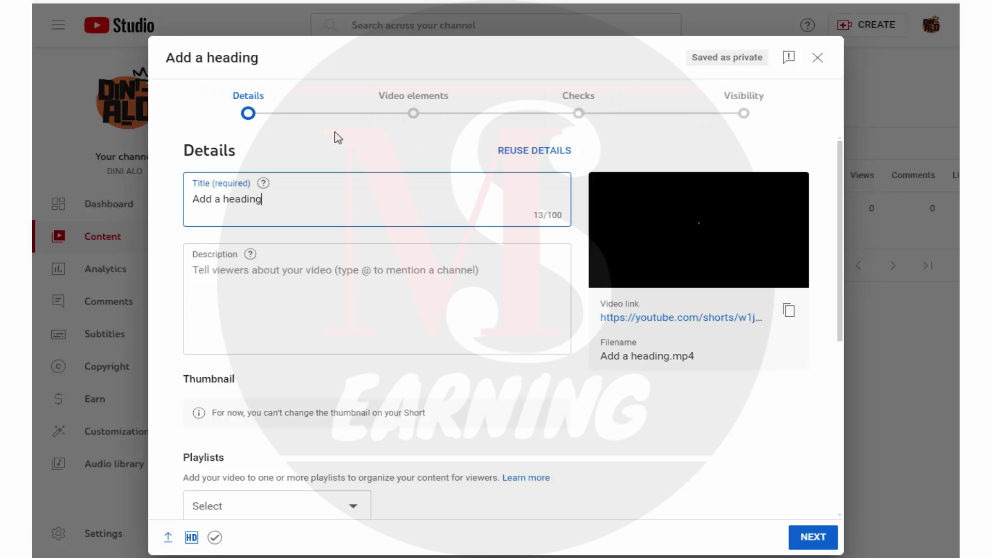
pyautogui.tripleClick(223, 199)
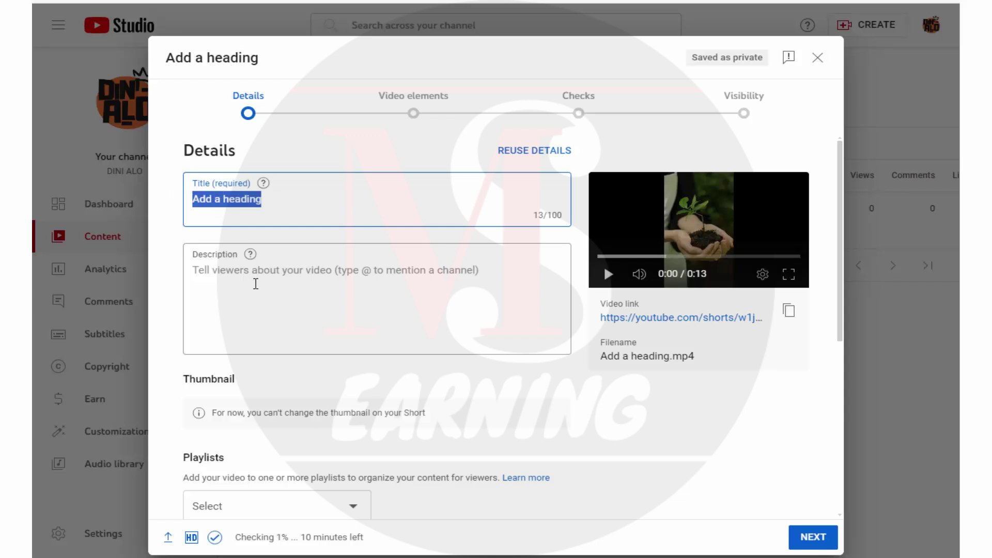
pyautogui.scroll(-4, 258, 282)
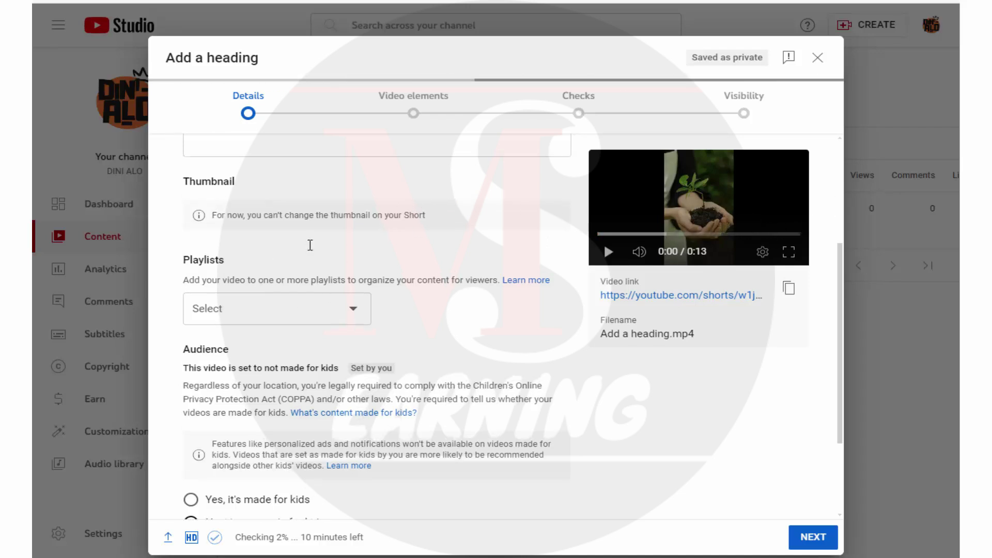
pyautogui.click(278, 203)
pyautogui.hotkey('ctrl', 'a')
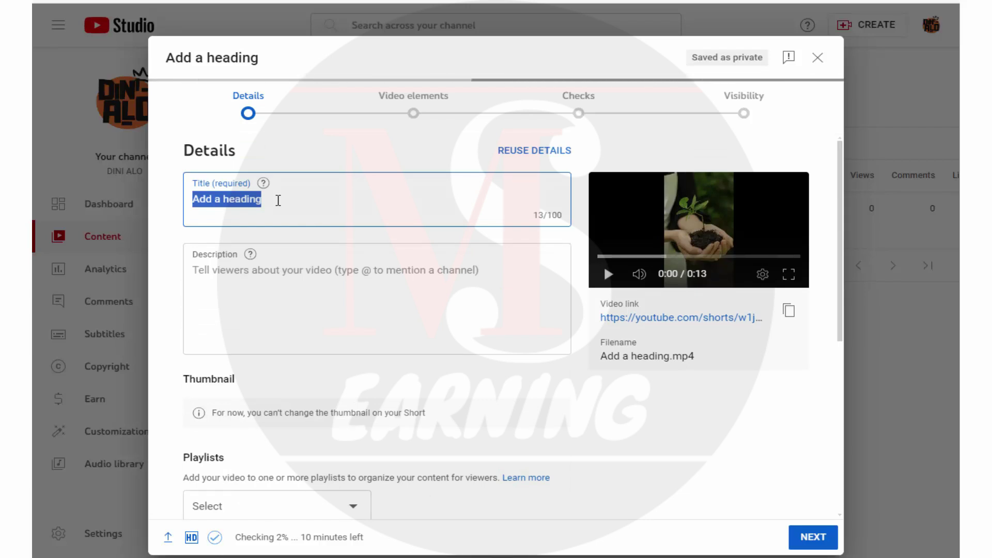
pyautogui.write('ভাত খাওয়ার পর যে সব কাজ করা উচিত নয়')
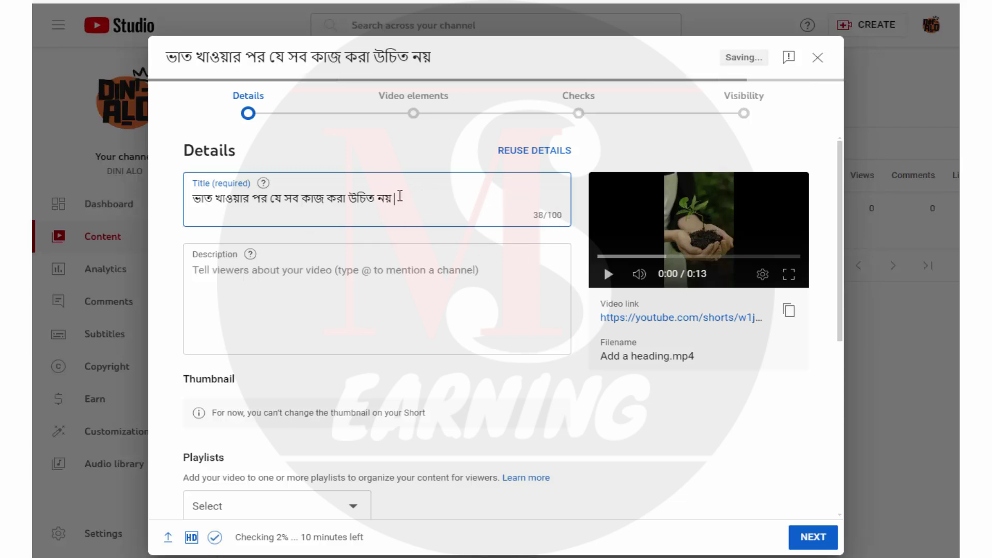
# - Copy the full video title into the description field and look over the rest of the details form
pyautogui.tripleClick(226, 208)
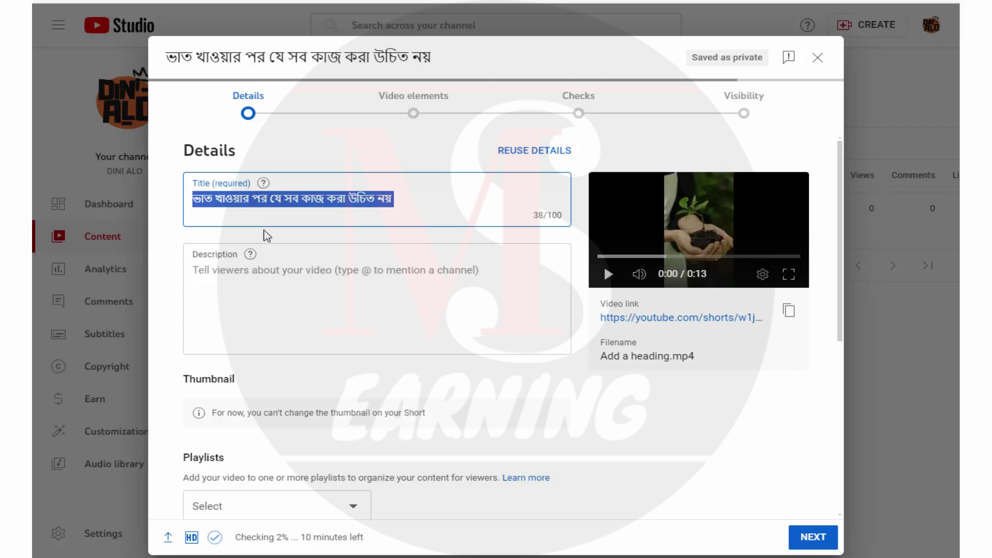
pyautogui.hotkey('ctrl', 'c')
pyautogui.click(243, 274)
pyautogui.hotkey('ctrl', 'v')
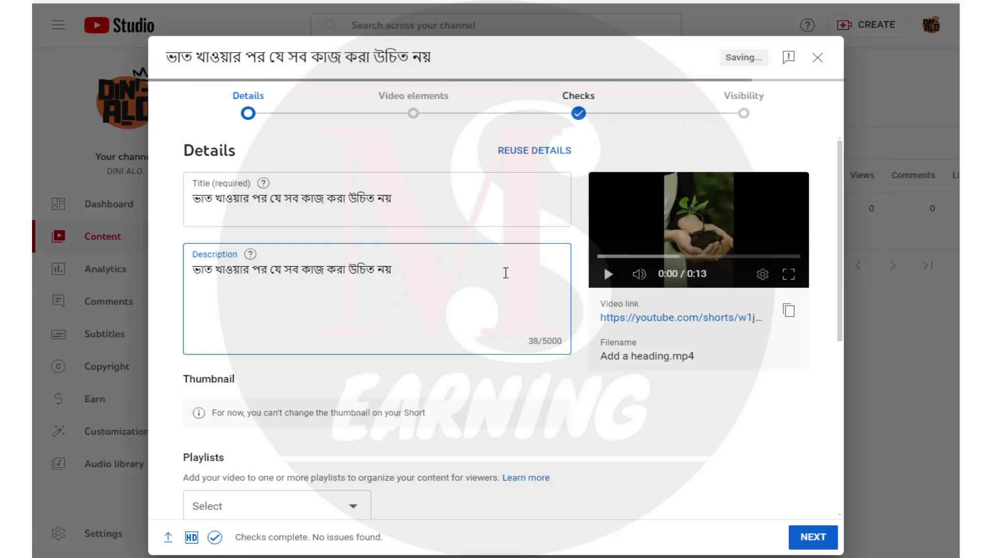
pyautogui.scroll(-1, 419, 279)
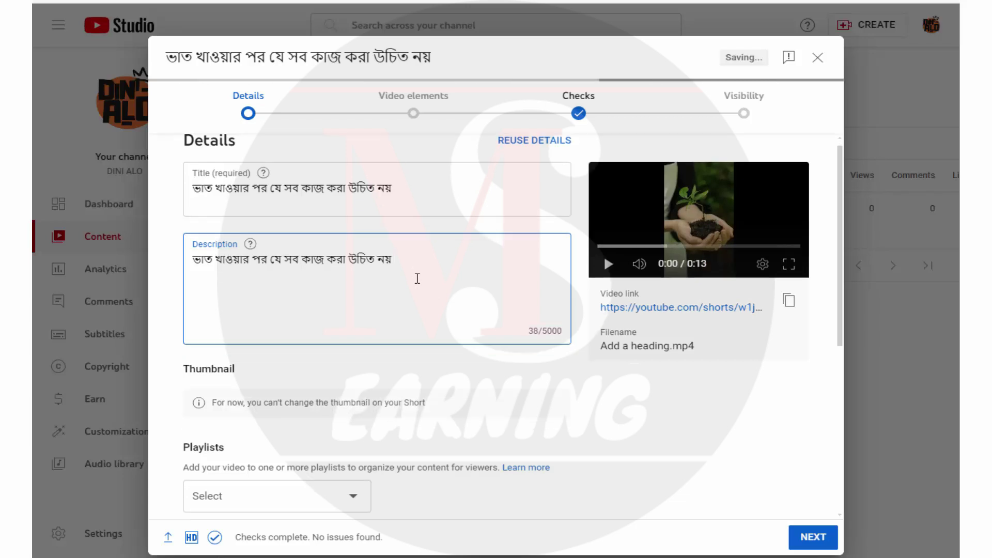
pyautogui.scroll(1, 420, 279)
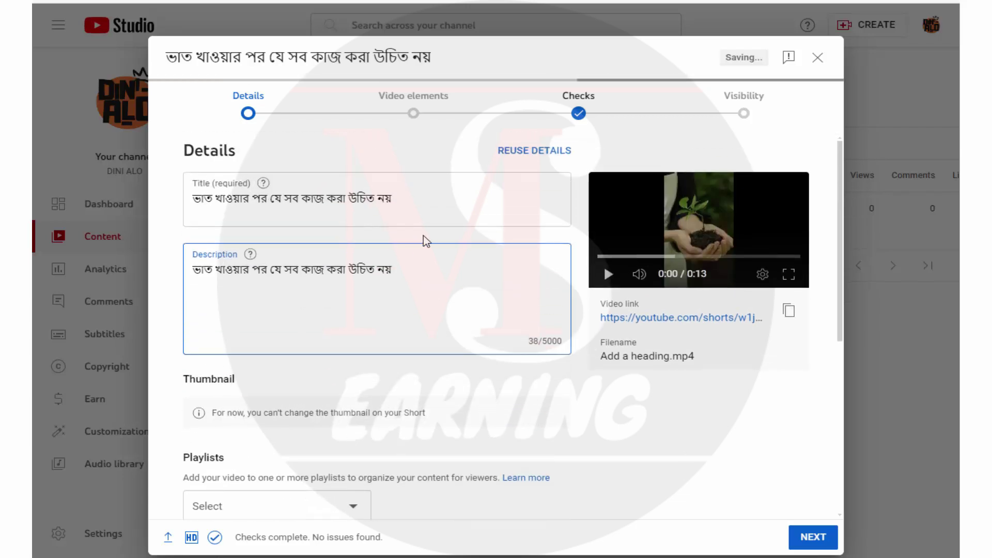
pyautogui.scroll(-4, 430, 245)
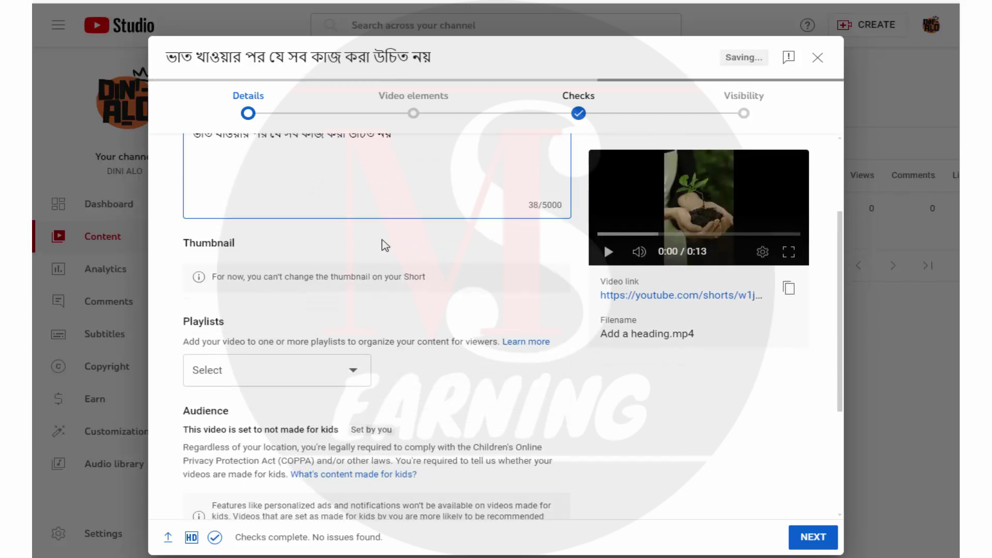
pyautogui.scroll(4, 385, 246)
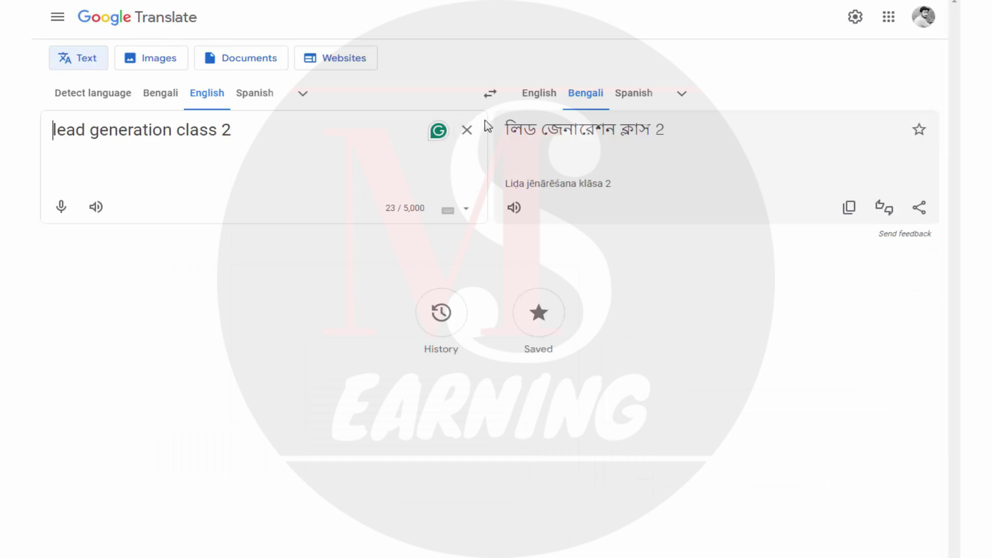
# - Put a Bengali request for an SEO-friendly YouTube description based on a given title into Google Translate, then copy it and submit it to ChatGPT
pyautogui.click(465, 130)
pyautogui.hotkey('ctrl', 'v')
pyautogui.moveTo(204, 166); pyautogui.dragTo(46, 110)
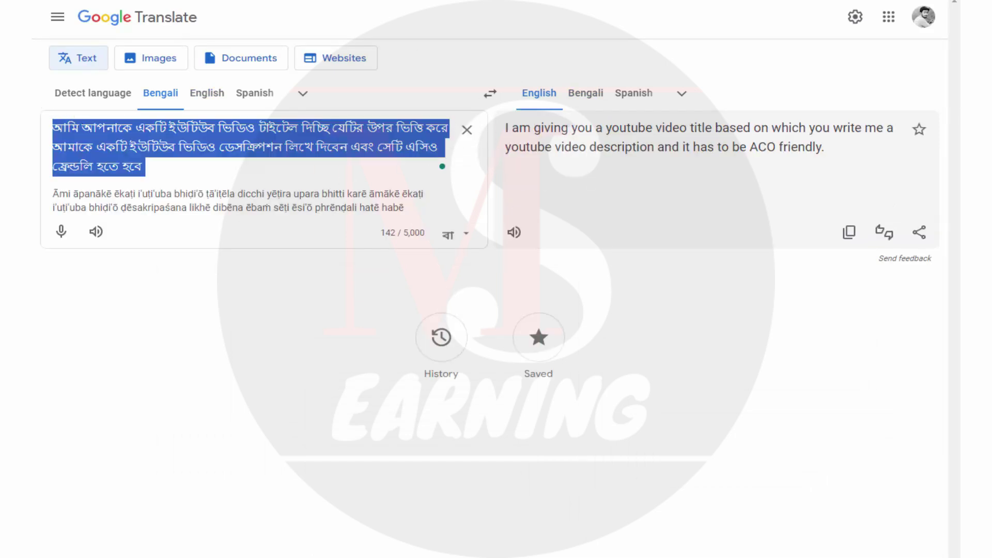
pyautogui.hotkey('ctrl', 'c')
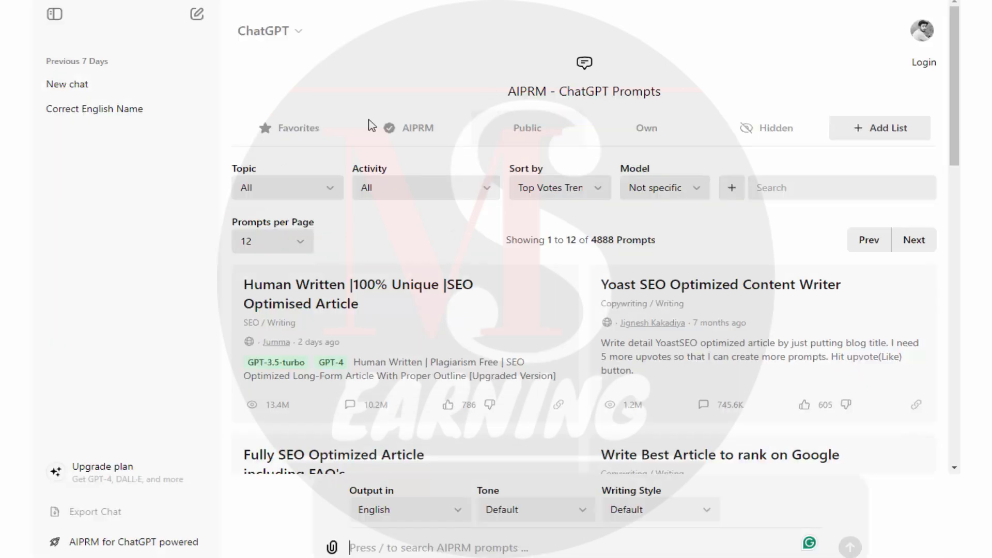
pyautogui.hotkey('ctrl', 'v')
pyautogui.press('Return')
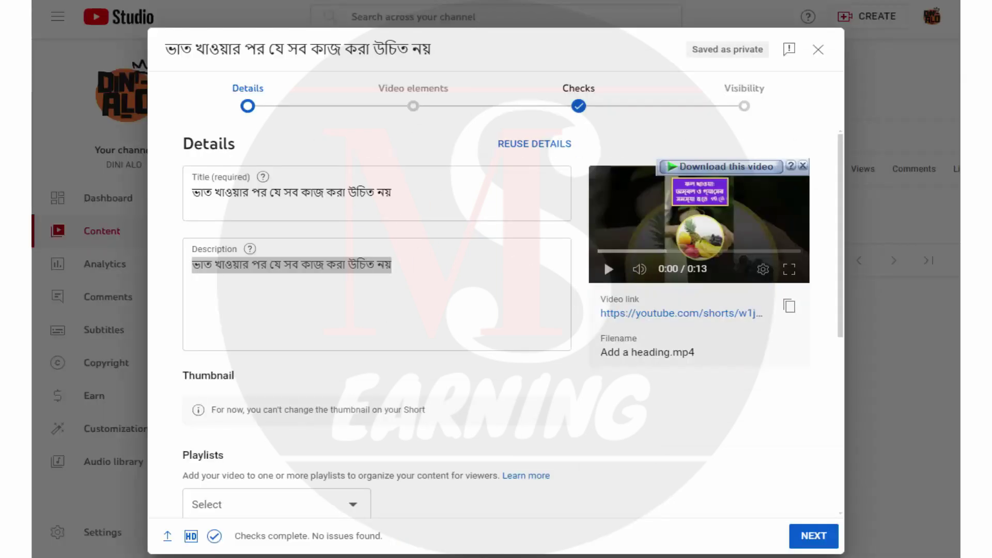
# - Copy the title text from the YouTube Studio description and send it to ChatGPT as the video title
pyautogui.click(256, 264)
pyautogui.tripleClick(256, 264)
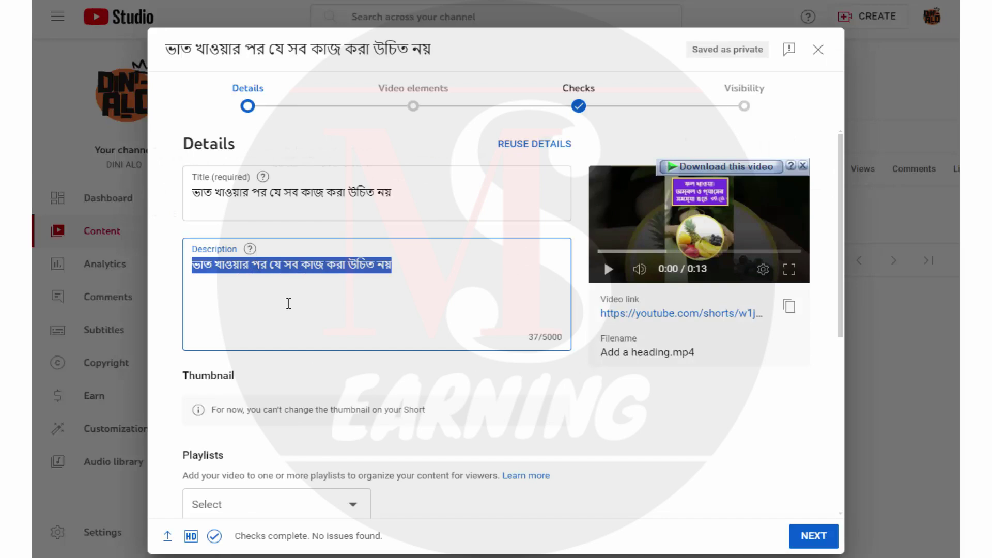
pyautogui.hotkey('ctrl', 'c')
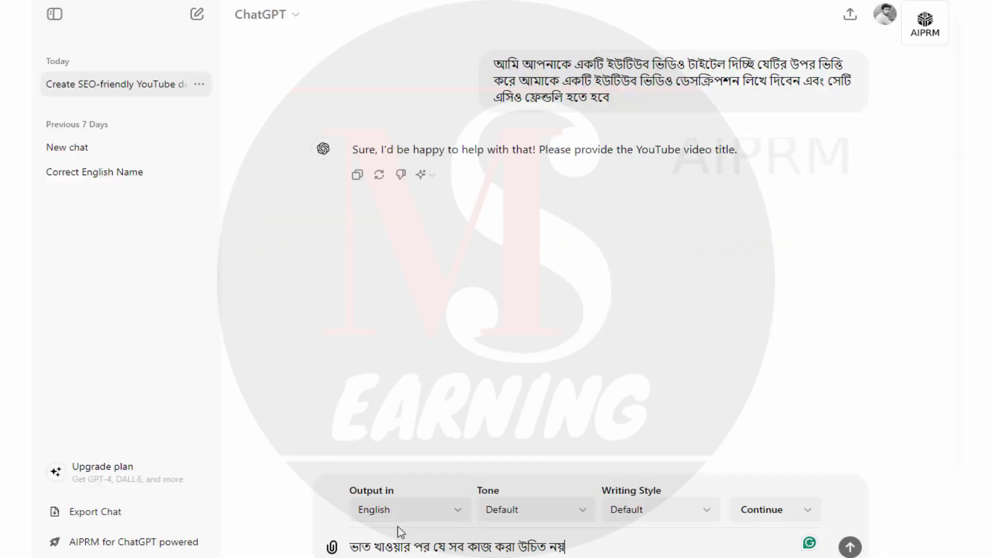
pyautogui.hotkey('ctrl', 'v')
pyautogui.press('Return')
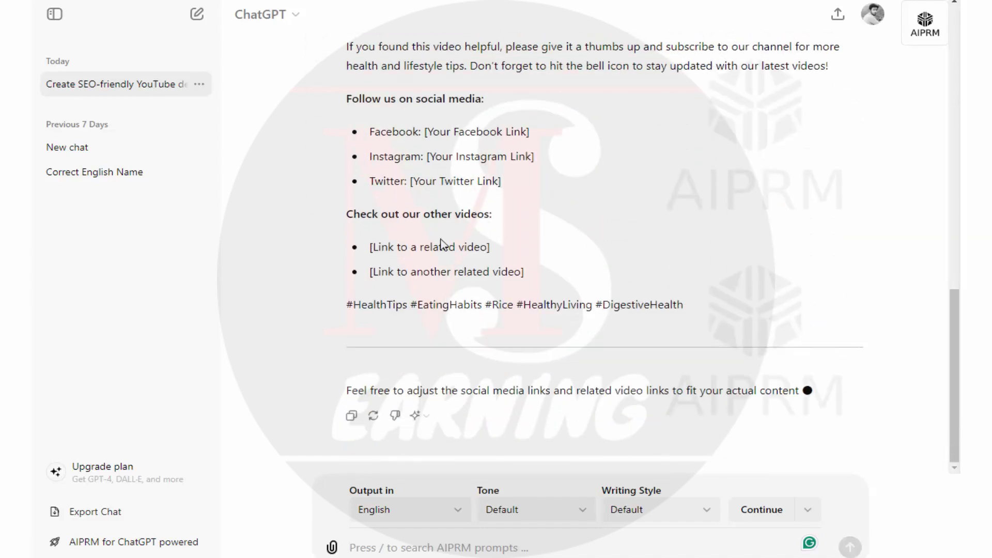
# - Copy ChatGPT's generated description, from "Welcome to our channel!" through the hashtags, and paste it below the title line in the YouTube Studio description
pyautogui.scroll(2, 401, 256)
pyautogui.scroll(1, 372, 139)
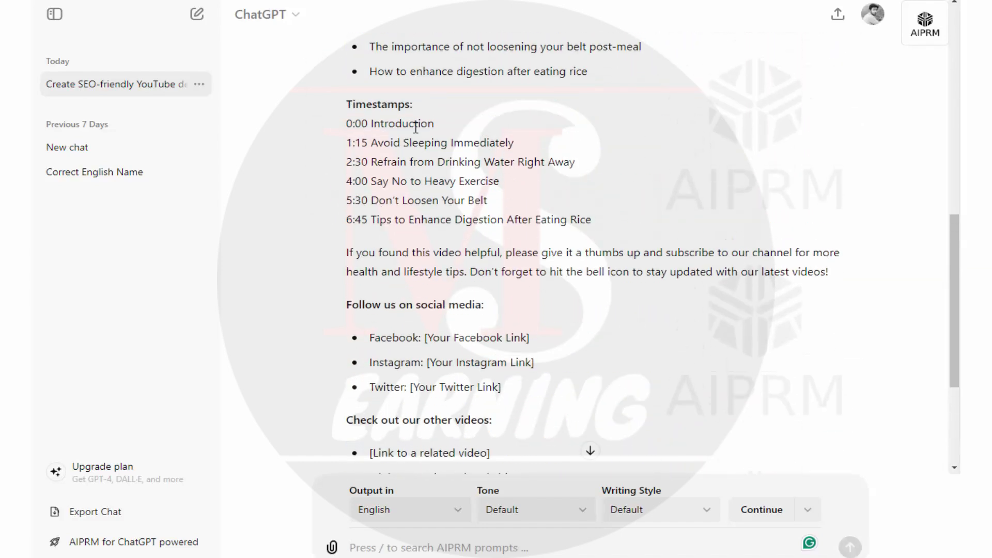
pyautogui.scroll(-3, 447, 129)
pyautogui.scroll(8, 476, 265)
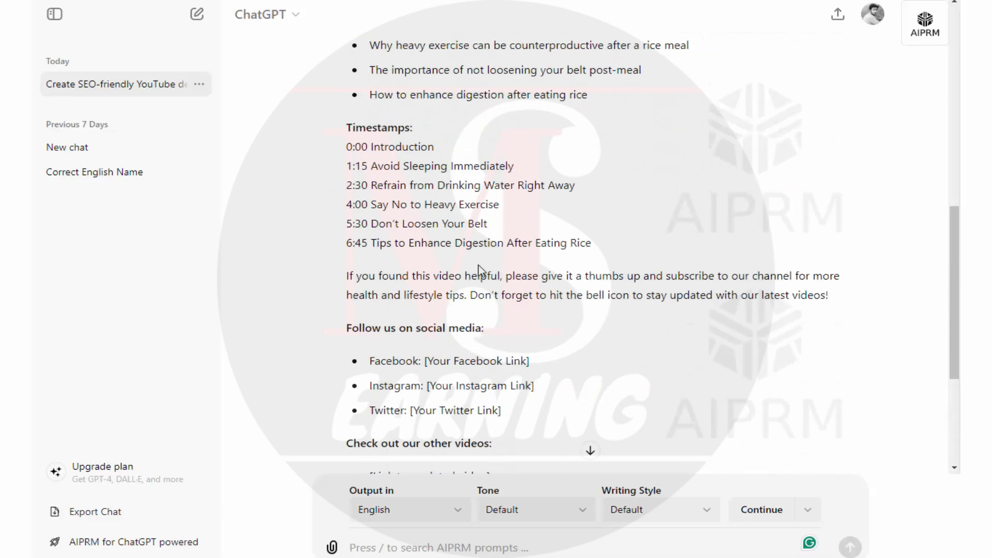
pyautogui.scroll(1, 397, 214)
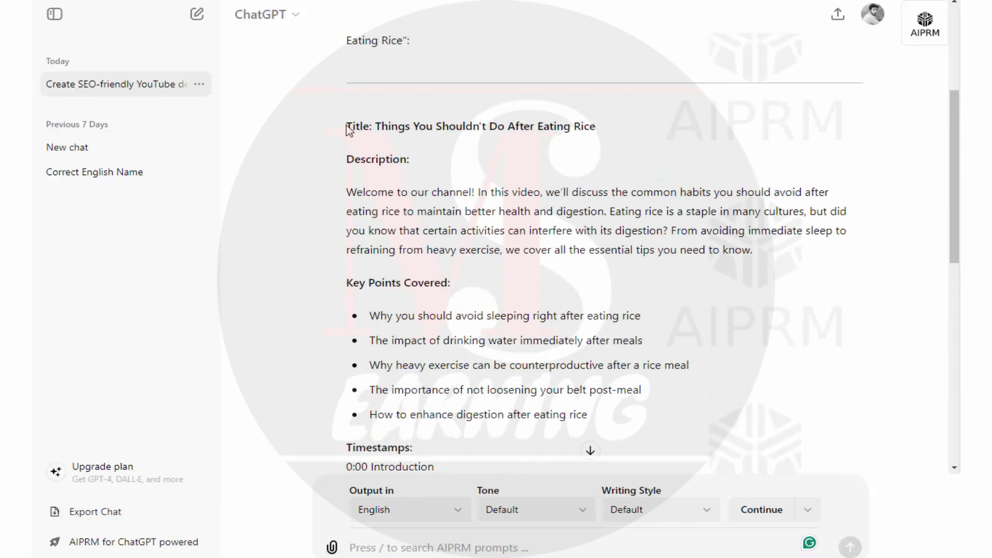
pyautogui.moveTo(350, 190); pyautogui.dragTo(718, 332)
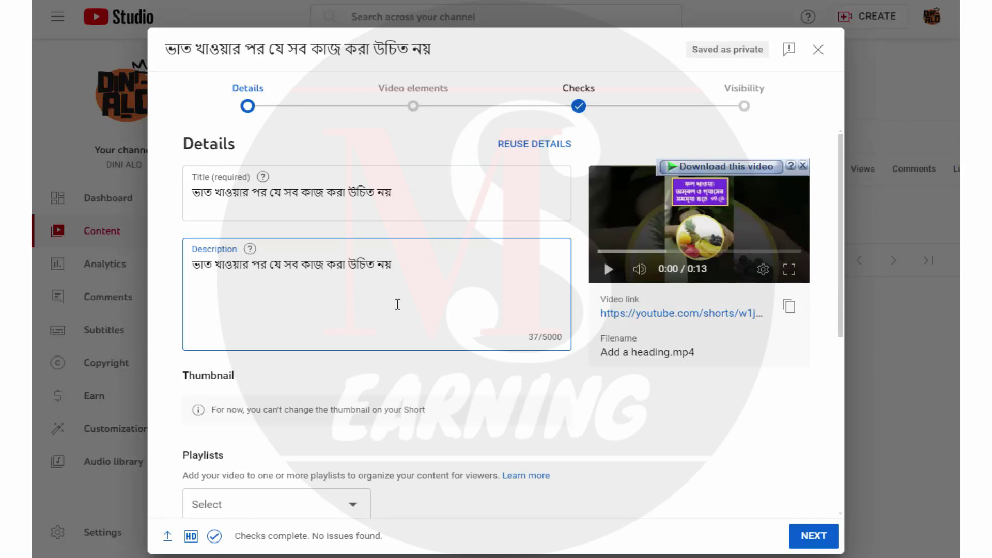
pyautogui.hotkey('ctrl', 'v')
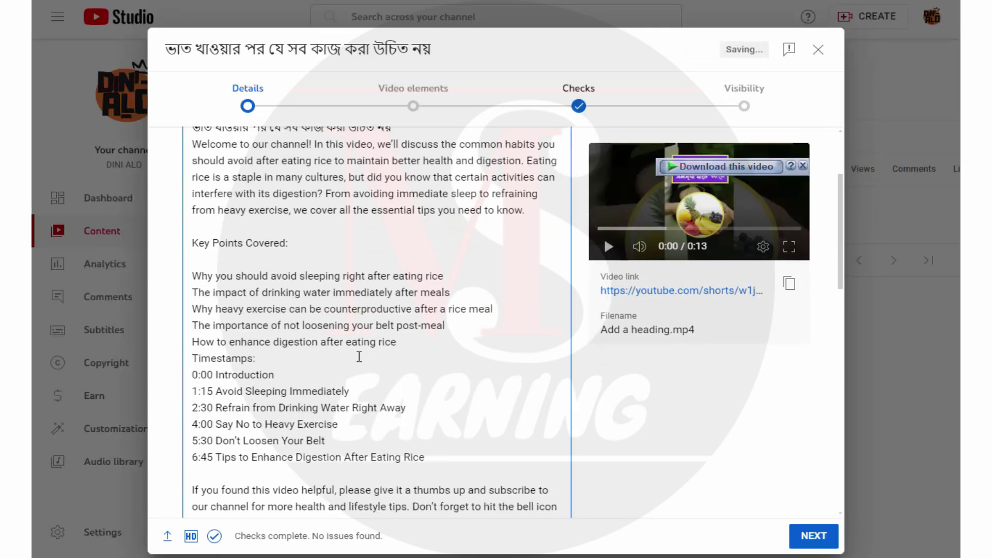
# - Delete the Timestamps section, from its heading through the 6:45 entry, from the video description
pyautogui.scroll(-4, 362, 331)
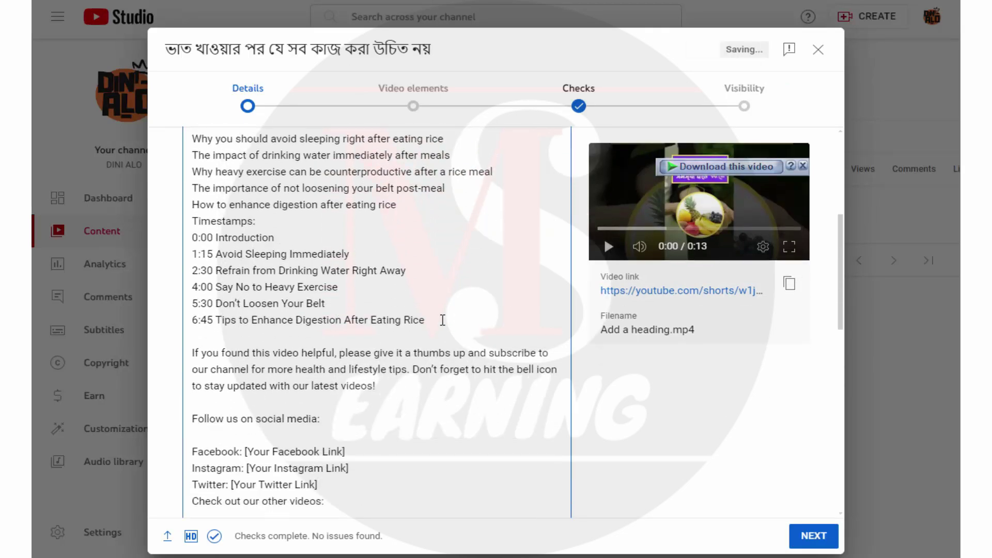
pyautogui.moveTo(443, 320); pyautogui.dragTo(199, 223)
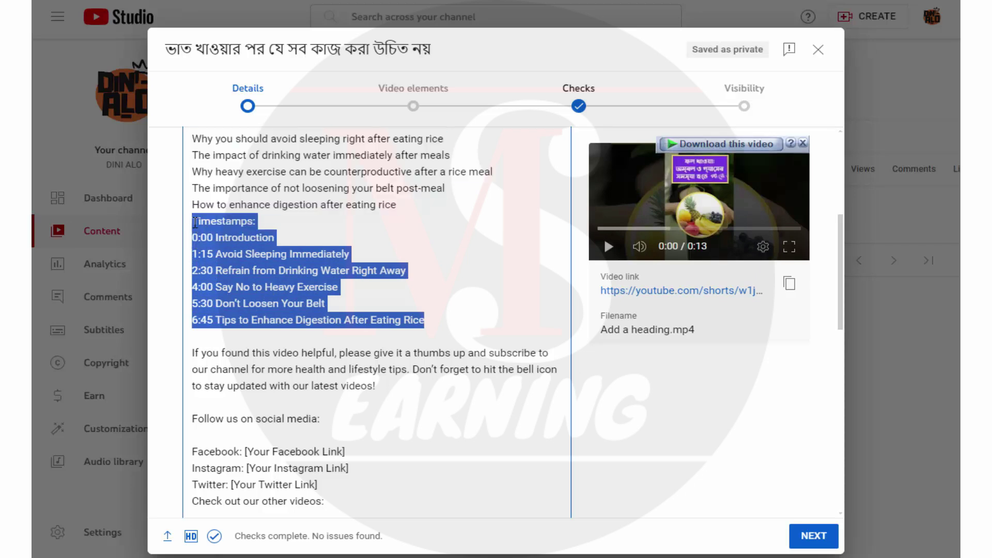
pyautogui.press('BackSpace')
pyautogui.press('BackSpace')
# - Highlight the Facebook, Instagram and Twitter link placeholders and the two related-video link placeholders in the description
pyautogui.scroll(-3, 308, 332)
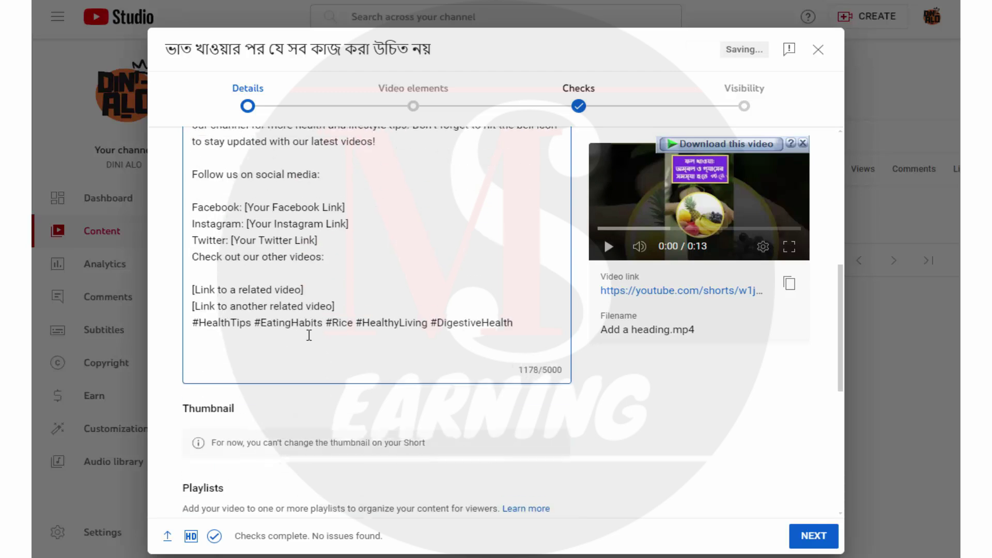
pyautogui.moveTo(247, 199); pyautogui.dragTo(330, 199)
pyautogui.moveTo(265, 215); pyautogui.dragTo(336, 215)
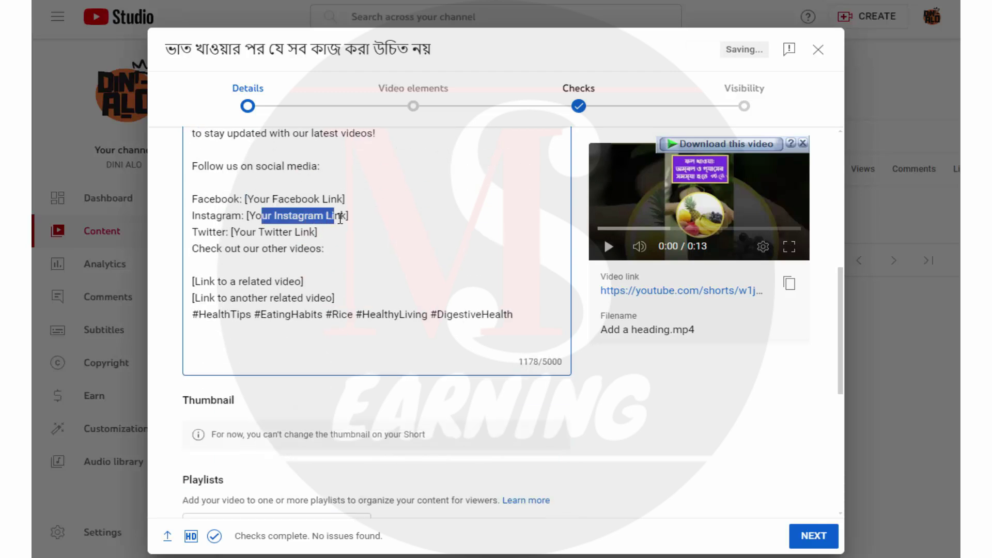
pyautogui.moveTo(234, 232); pyautogui.dragTo(309, 232)
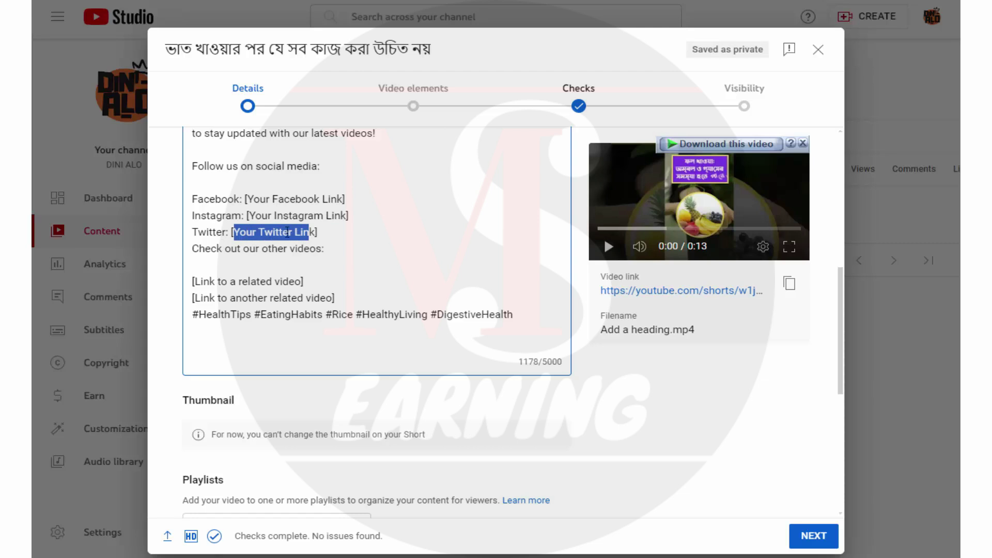
pyautogui.click(316, 217)
pyautogui.moveTo(342, 298); pyautogui.dragTo(192, 132)
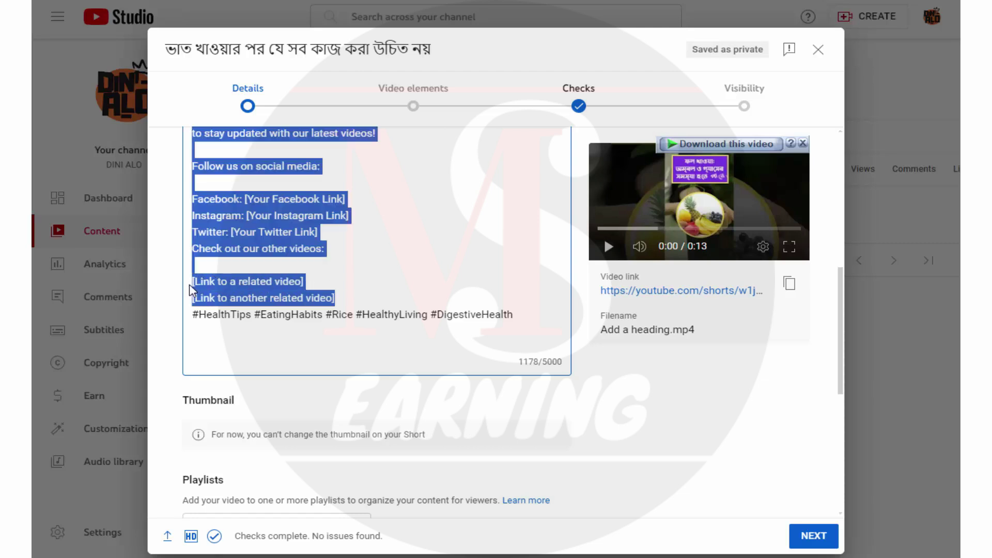
pyautogui.moveTo(215, 293); pyautogui.dragTo(192, 285)
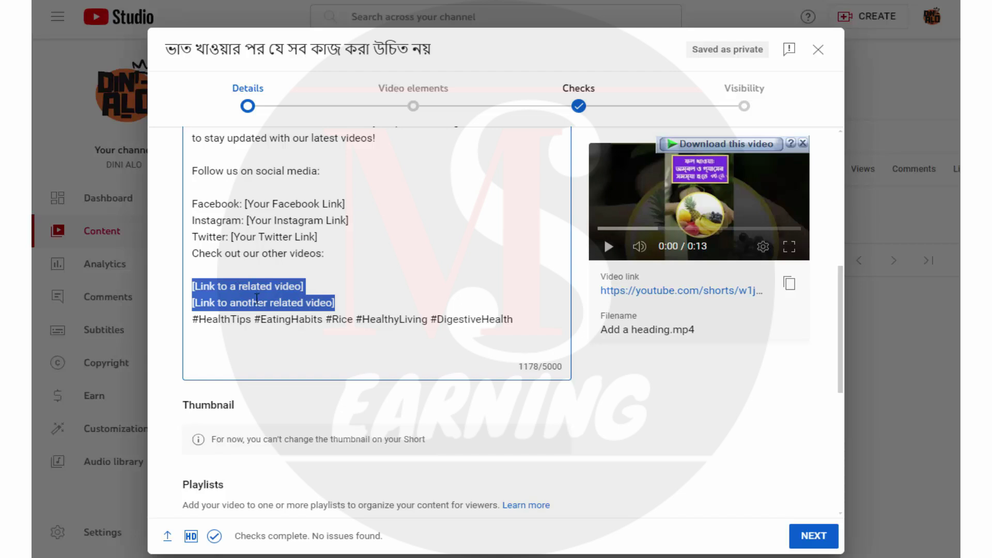
# - Delete the two related-video link placeholders under "Check out our other videos:" in the description
pyautogui.press('BackSpace')
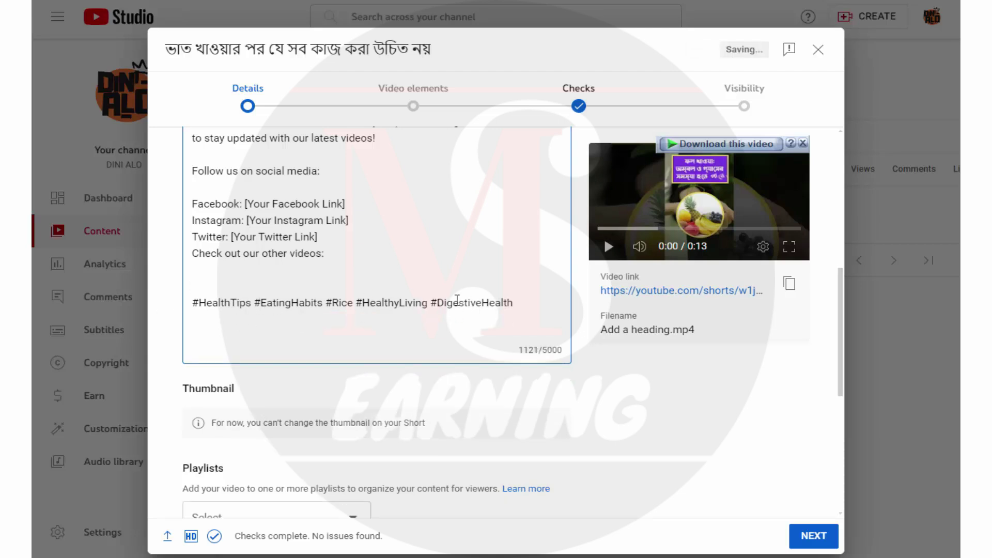
# - Create a new playlist titled "Health Tips" and assign the video to it
pyautogui.scroll(-3, 324, 300)
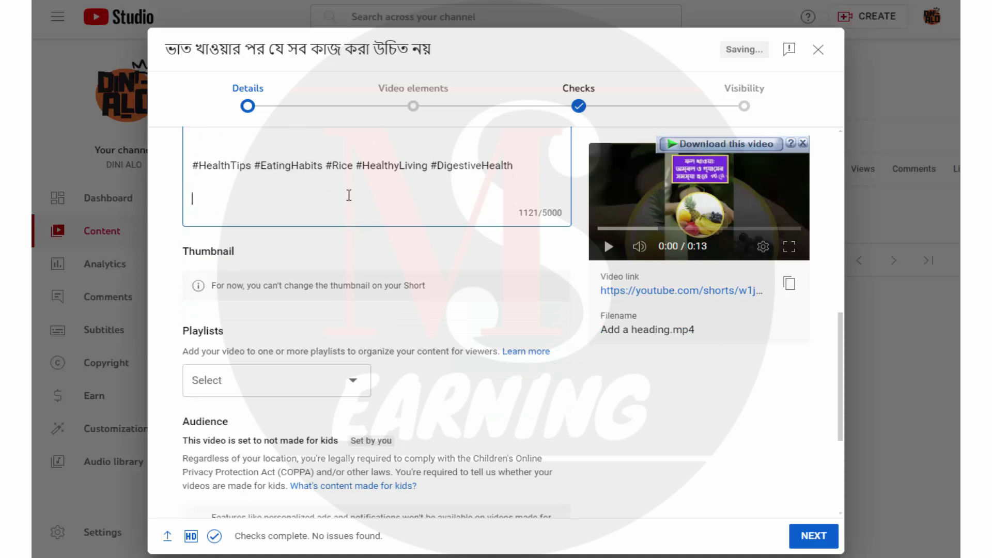
pyautogui.scroll(-3, 316, 310)
pyautogui.click(341, 244)
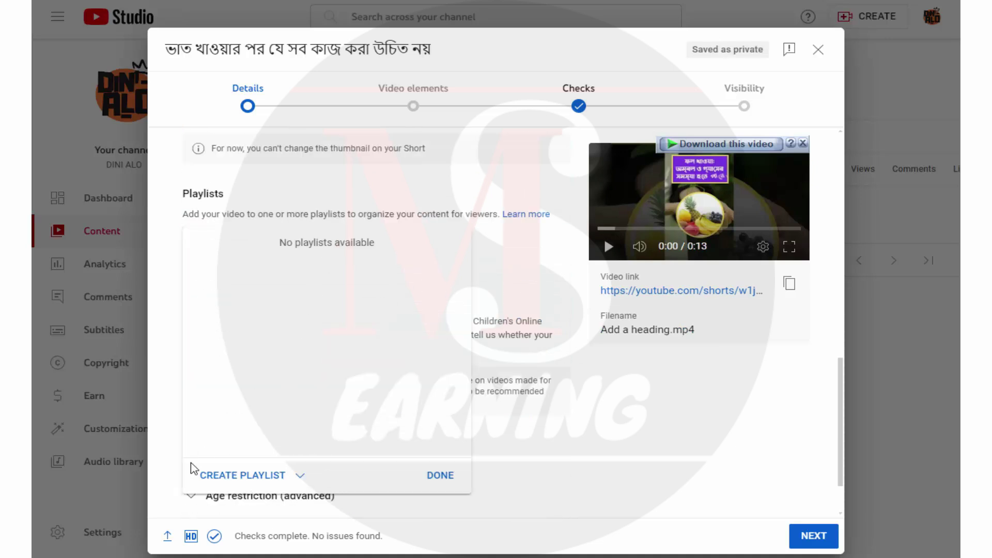
pyautogui.click(280, 476)
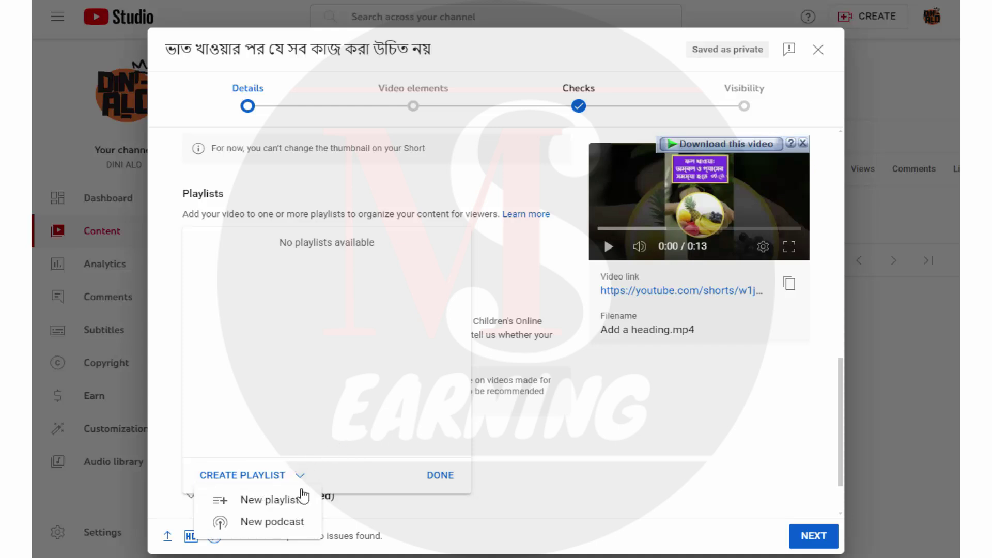
pyautogui.click(266, 500)
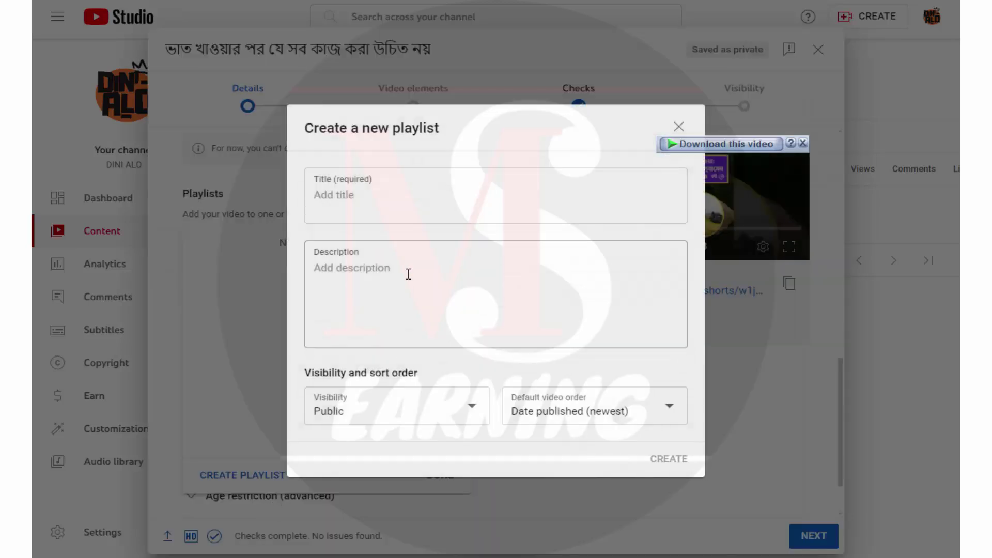
pyautogui.click(362, 195)
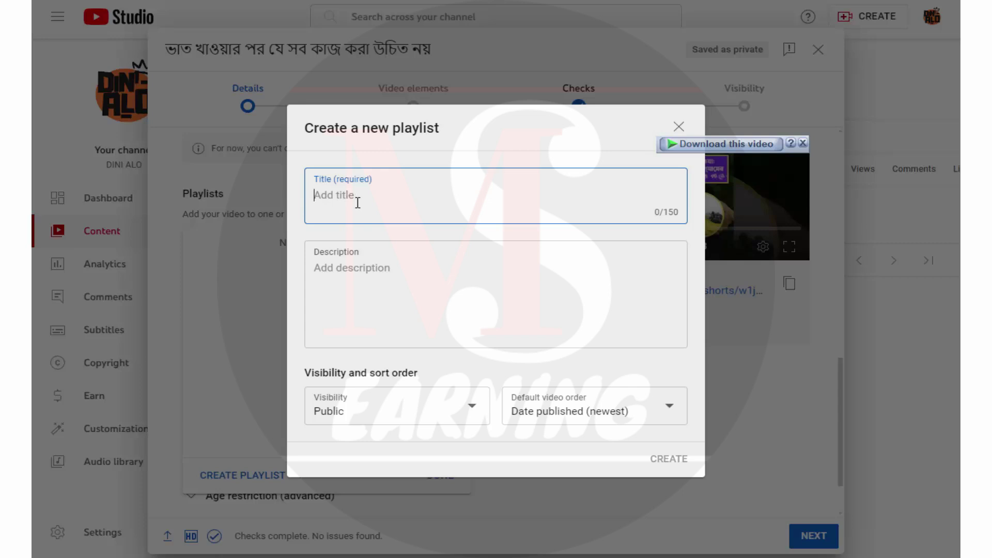
pyautogui.write('Health Tips')
pyautogui.press('Tab')
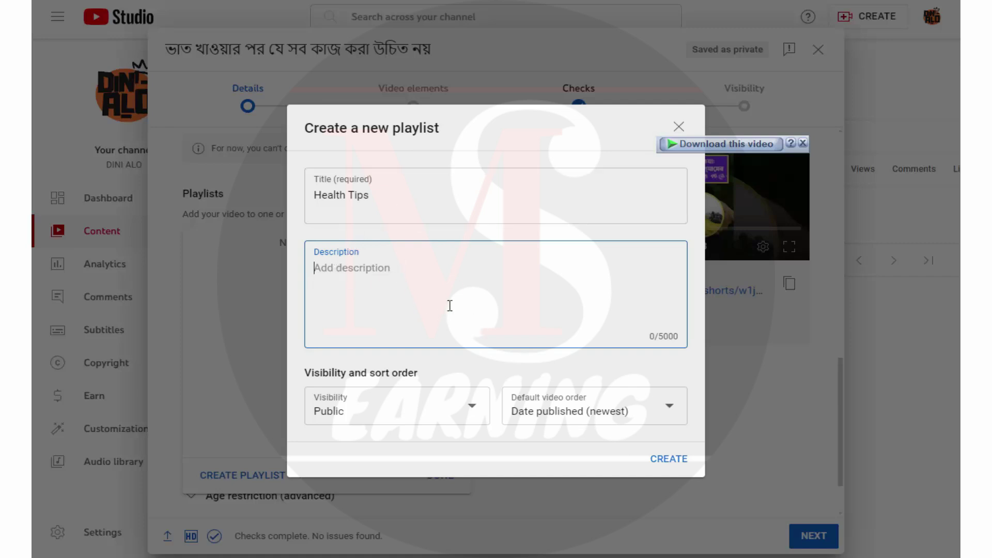
pyautogui.click(669, 459)
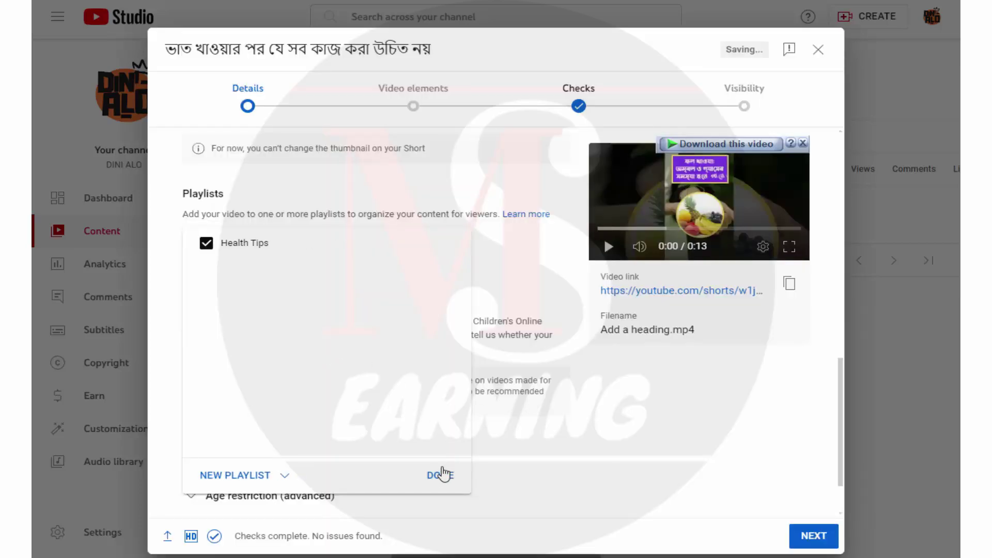
pyautogui.click(440, 475)
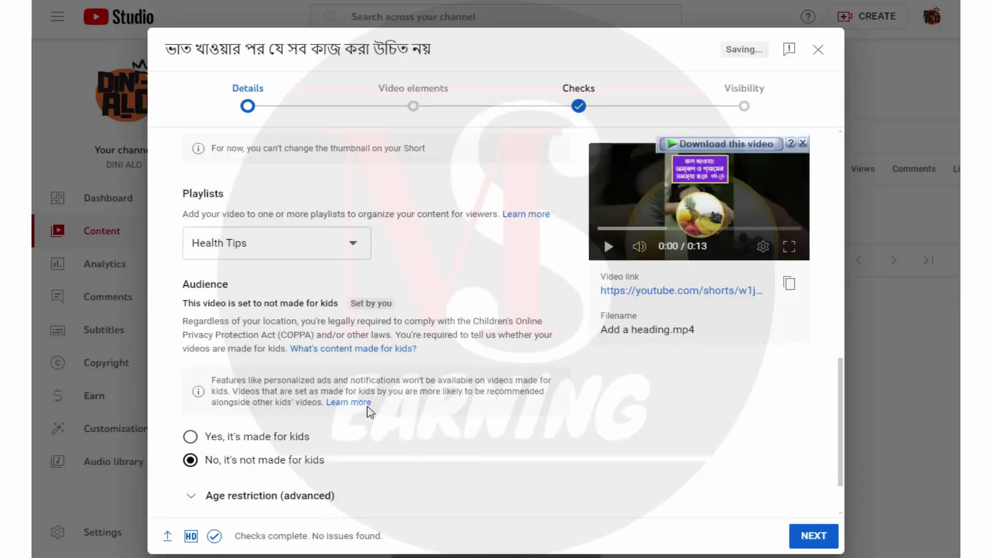
# - Expand the additional video settings and answer Yes to the Altered content question
pyautogui.scroll(-1, 299, 298)
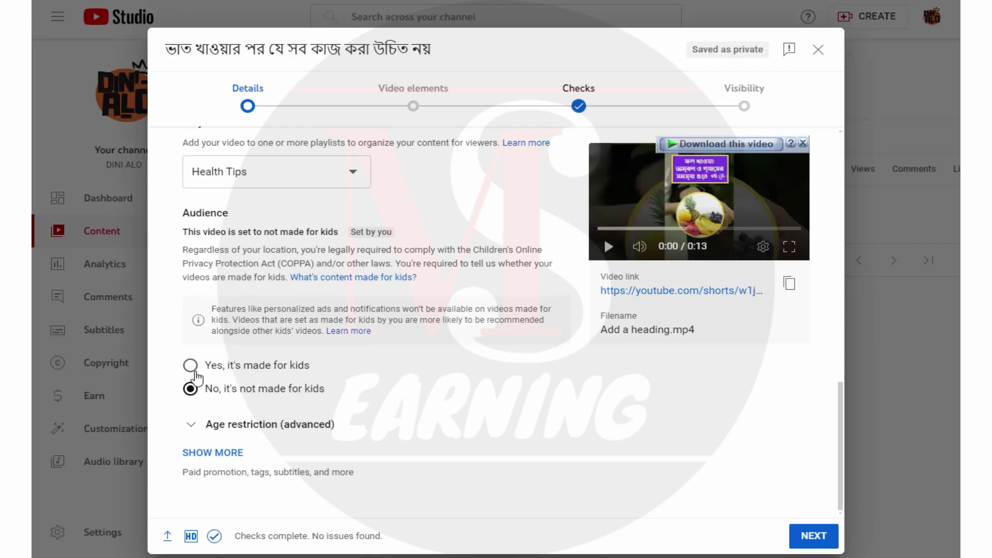
pyautogui.click(206, 454)
pyautogui.scroll(-6, 268, 279)
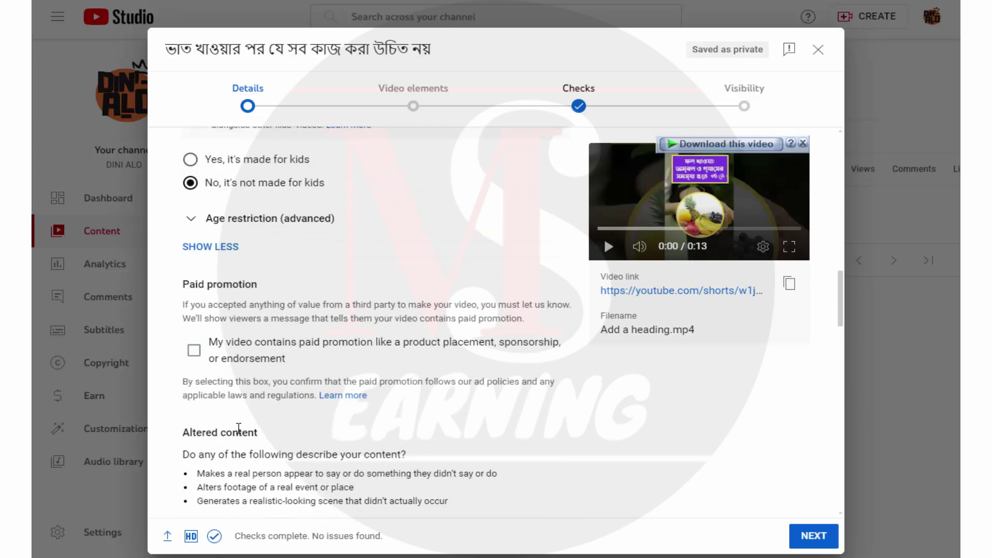
pyautogui.scroll(-1, 268, 279)
pyautogui.scroll(3, 274, 310)
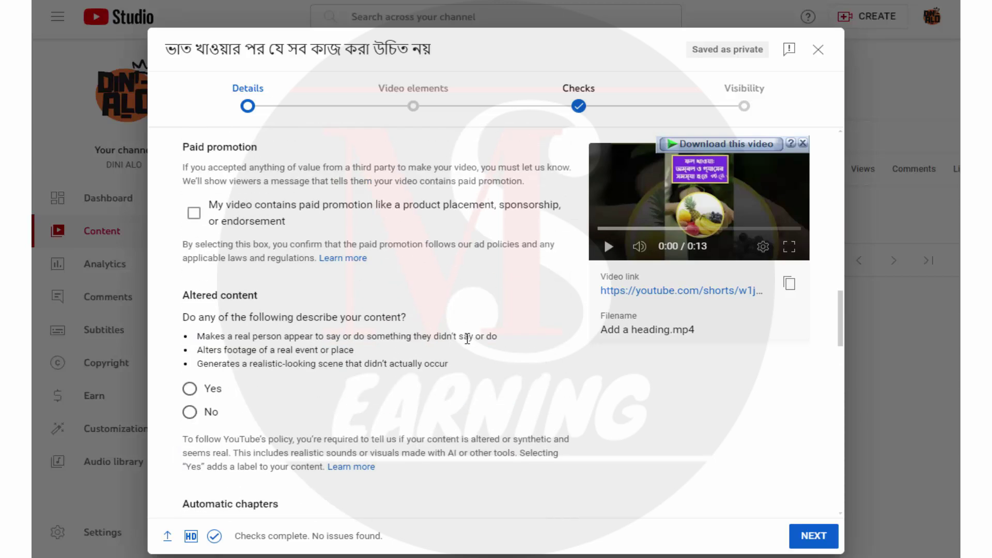
pyautogui.scroll(-3, 217, 310)
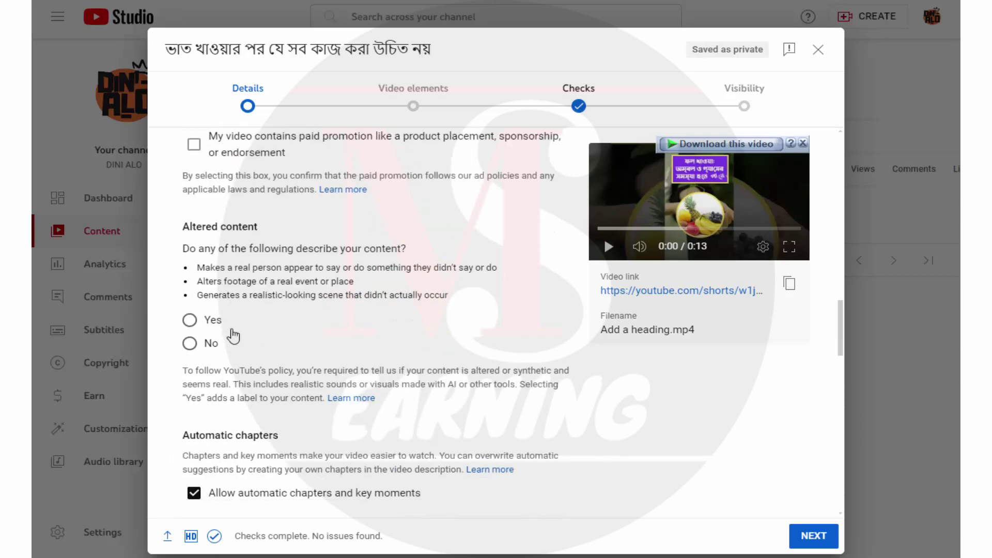
pyautogui.scroll(-7, 234, 336)
pyautogui.scroll(5, 283, 324)
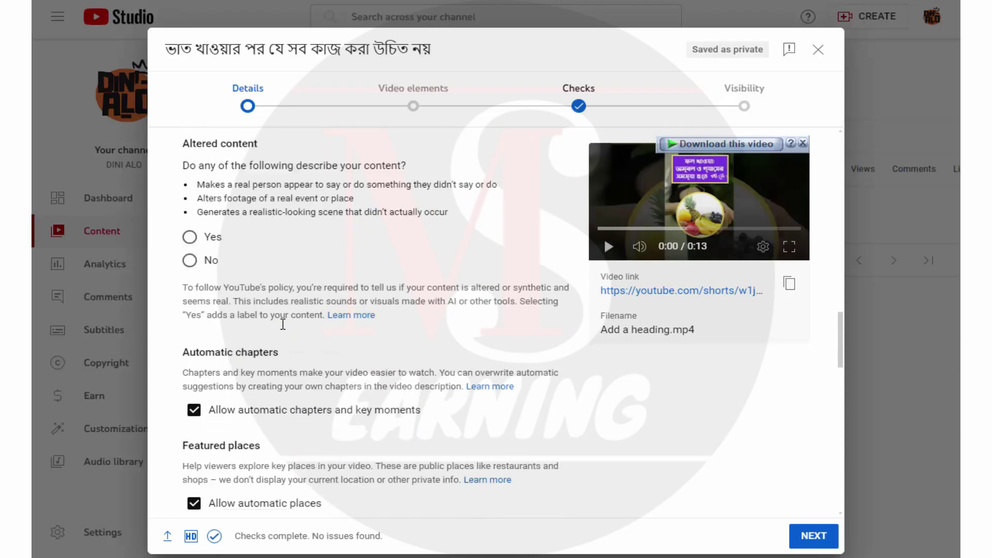
pyautogui.scroll(2, 283, 324)
pyautogui.click(190, 320)
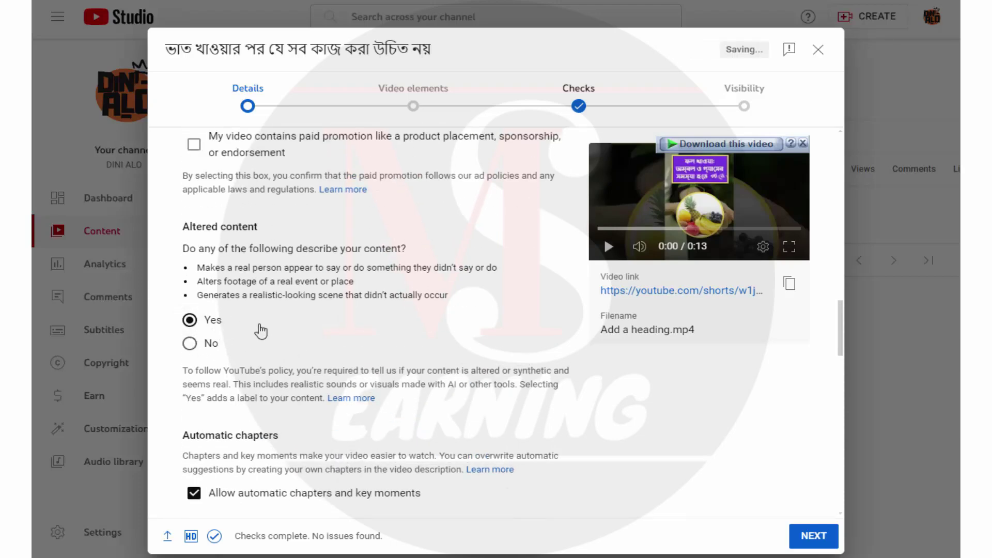
# - Activate the empty Tags field in the video's additional settings
pyautogui.scroll(-1, 233, 341)
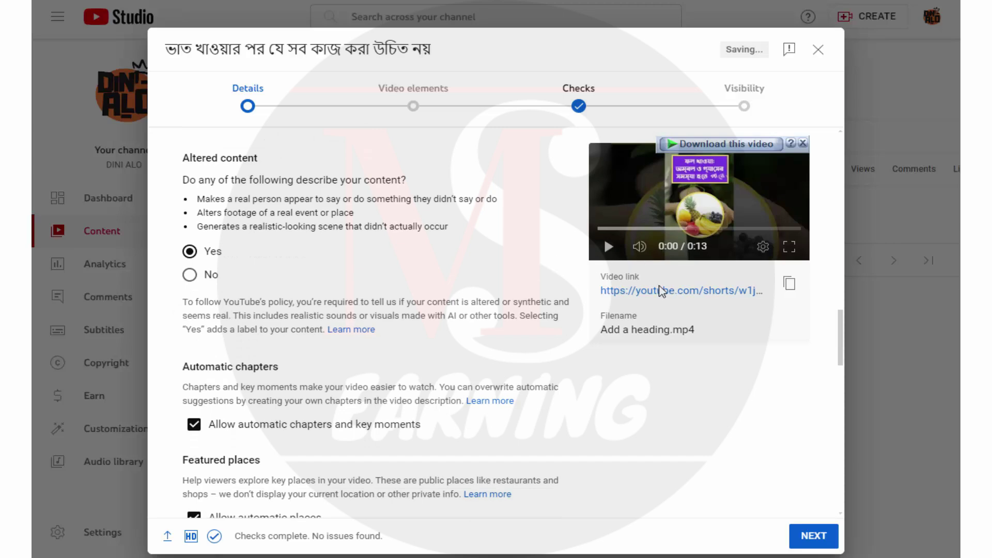
pyautogui.scroll(-9, 448, 295)
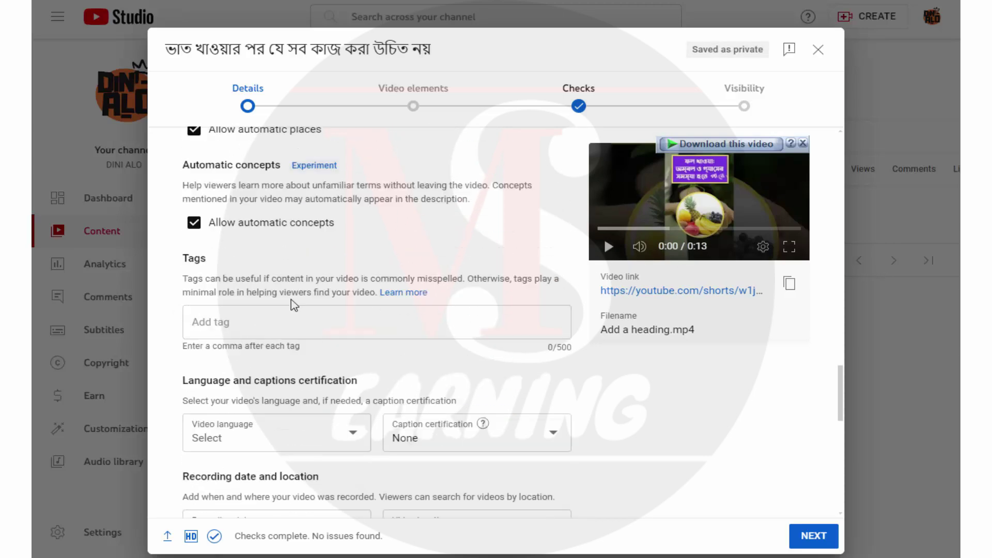
pyautogui.scroll(-1, 250, 300)
pyautogui.scroll(2, 243, 299)
pyautogui.click(232, 298)
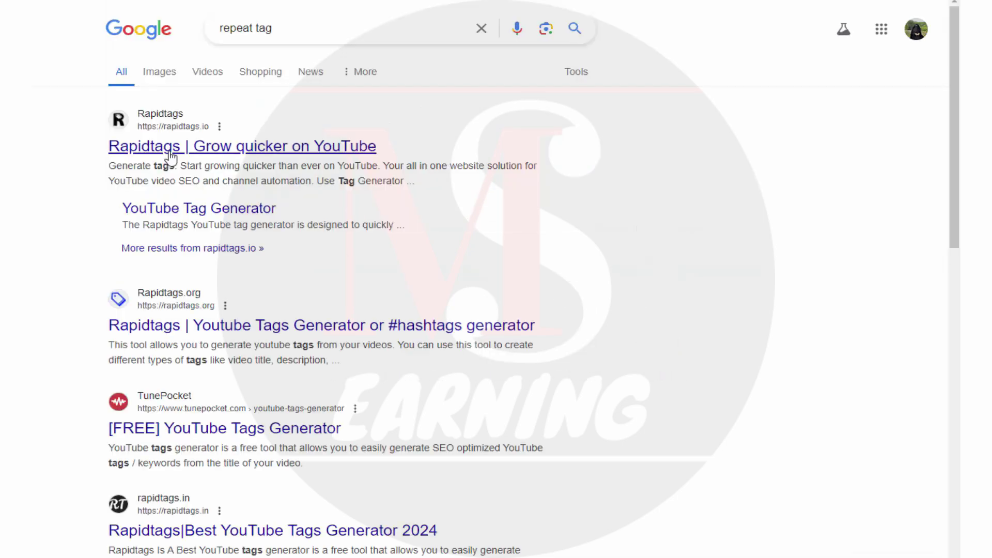
# - Switch to the Google search results and open Rapidtags' YouTube Tag Generator
pyautogui.click(241, 146)
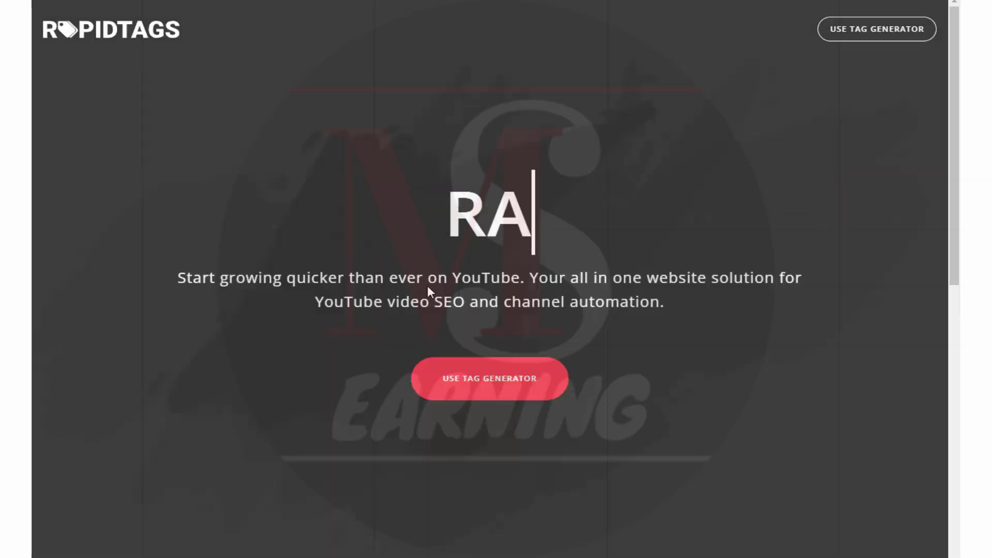
pyautogui.click(510, 394)
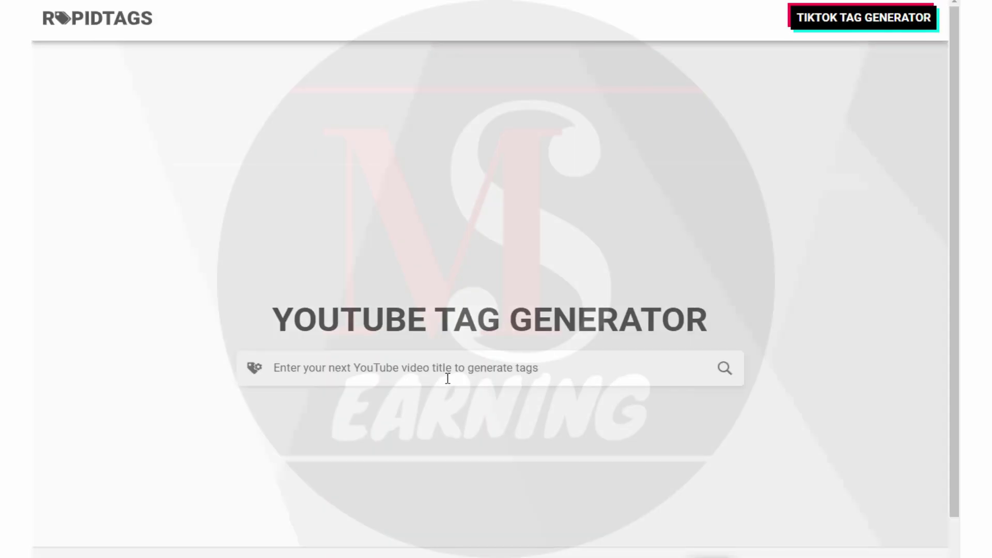
pyautogui.click(367, 366)
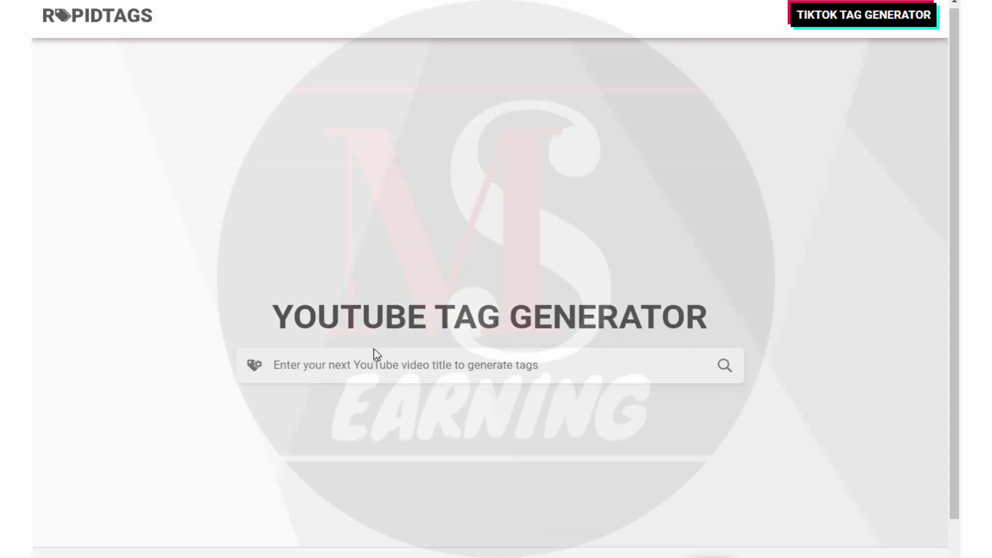
# - Copy the video title from YouTube Studio and generate tags in Rapidtags for "ভাত খাওয়ার পর যে সব কাজ করা উচিত নয়"
pyautogui.scroll(-1, 377, 355)
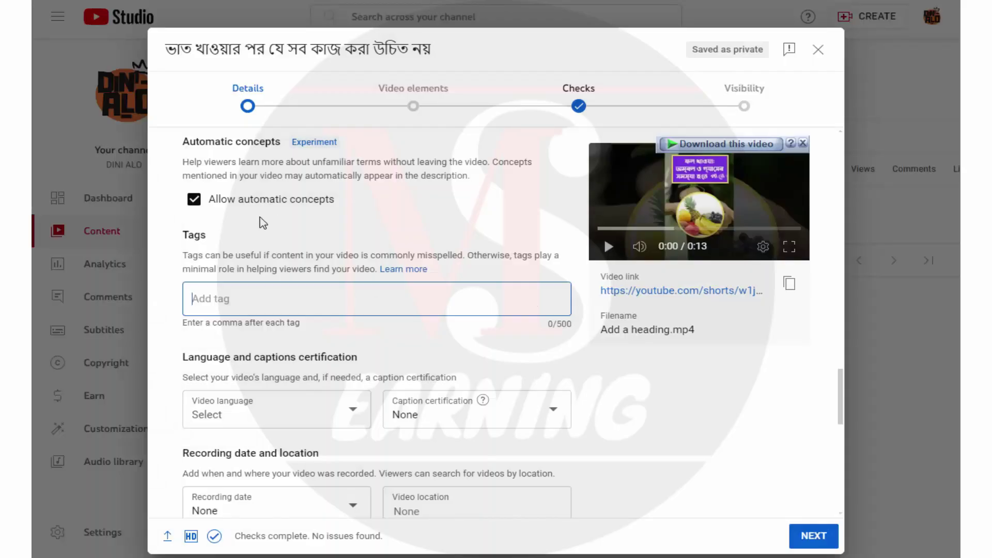
pyautogui.scroll(10, 262, 221)
pyautogui.tripleClick(331, 189)
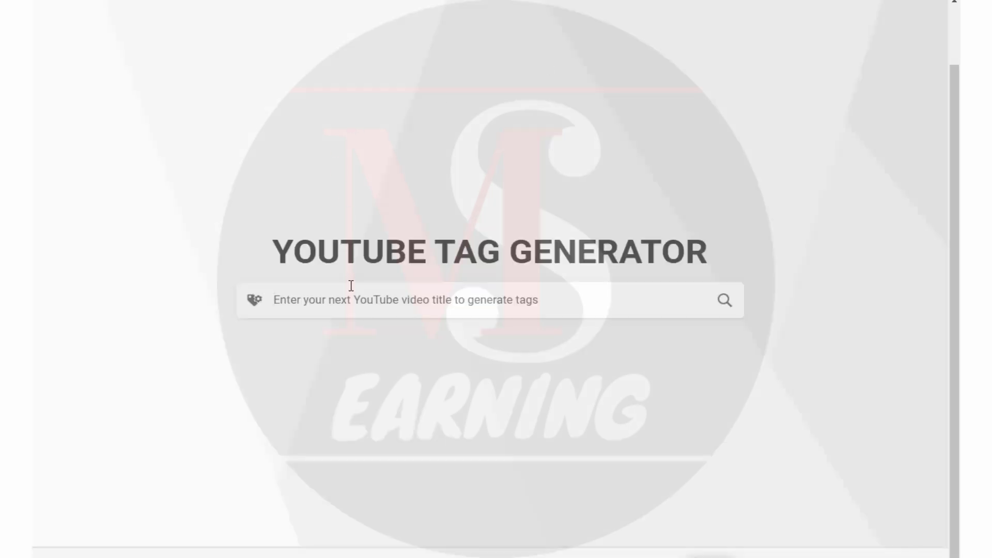
pyautogui.write('ভাত খাওয়ার পর যে সব কাজ করা উচিত নয়')
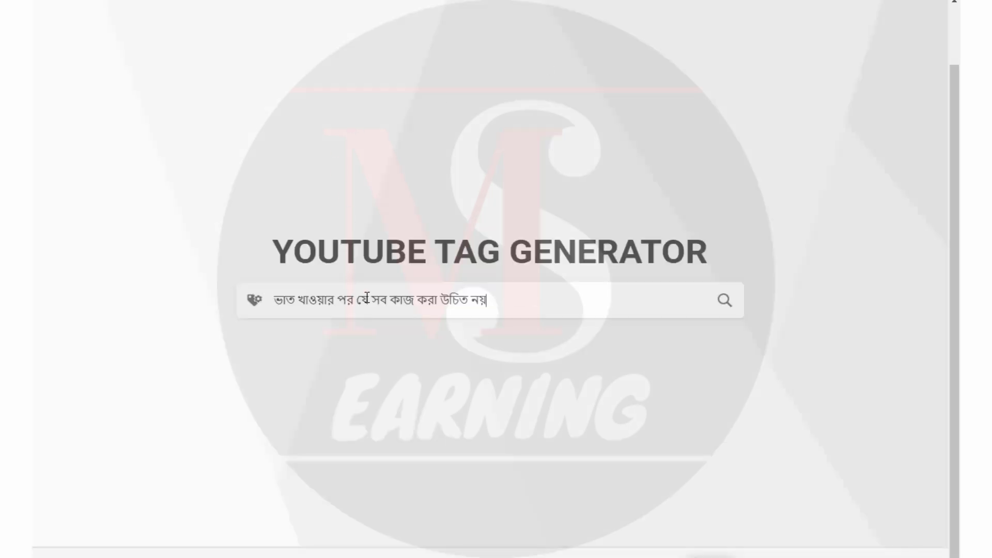
pyautogui.click(724, 300)
# - Copy all the generated Bengali tags from Rapidtags
pyautogui.scroll(-5, 436, 293)
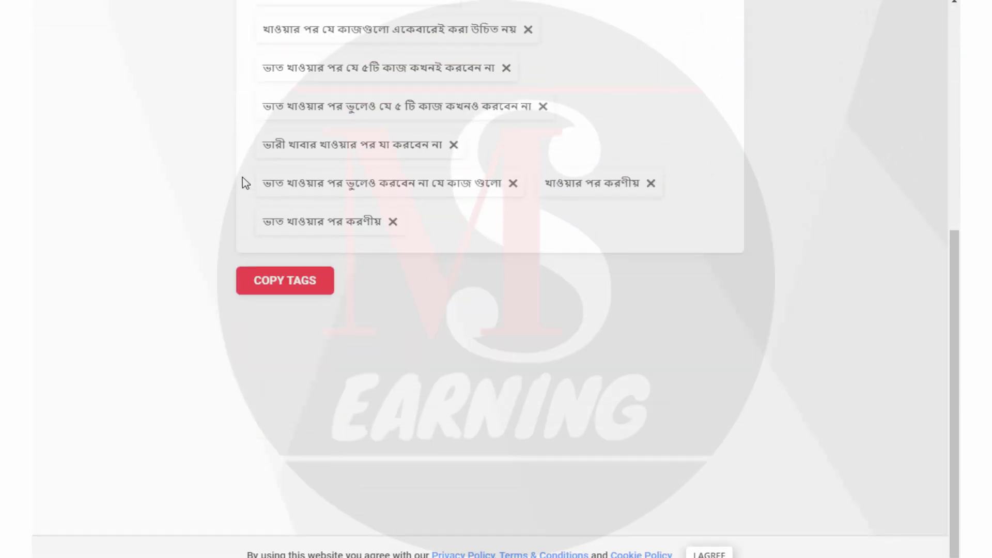
pyautogui.scroll(3, 471, 282)
pyautogui.click(310, 490)
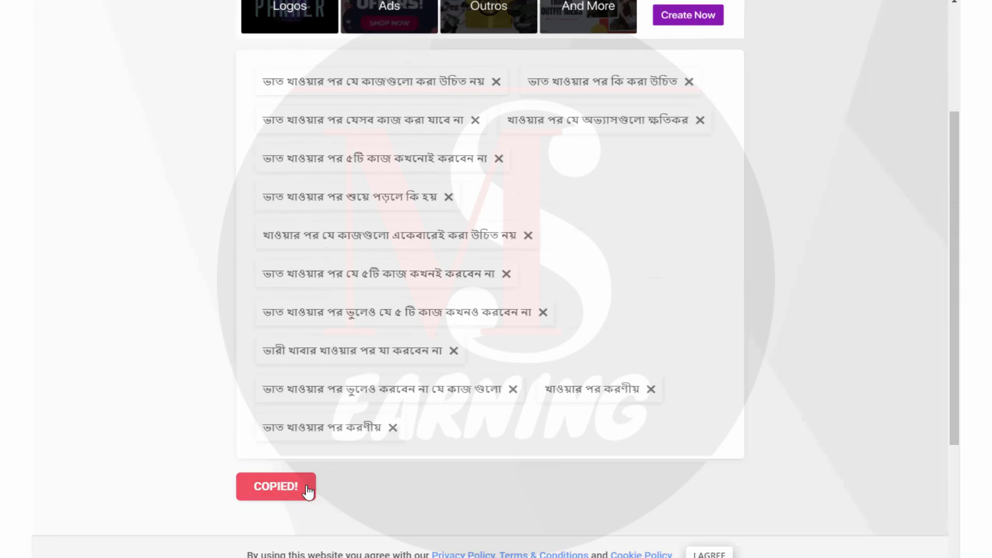
pyautogui.scroll(2, 553, 311)
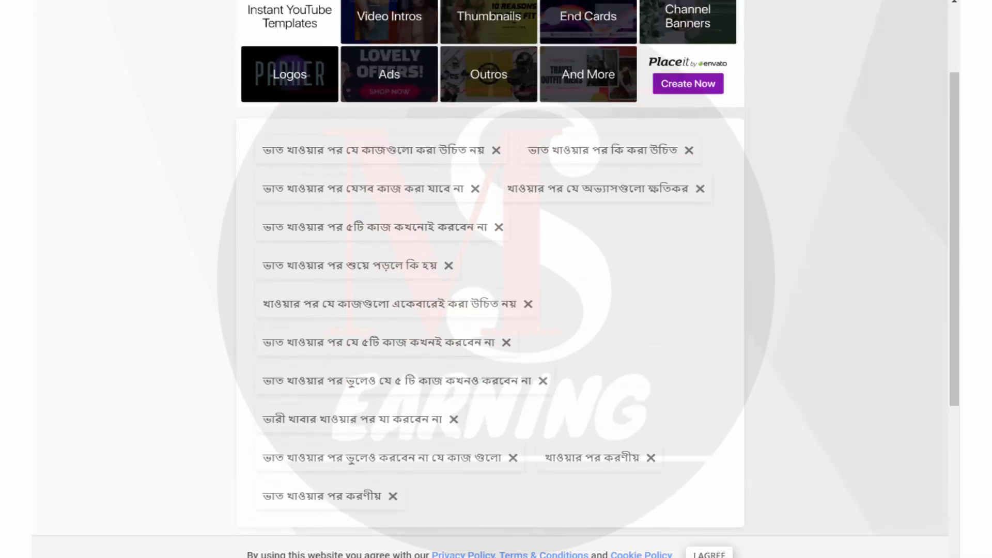
# - Return to YouTube Studio and paste the copied tags into the video's Tags field
pyautogui.hotkey('ctrl', 'Tab')
pyautogui.scroll(-20, 300, 336)
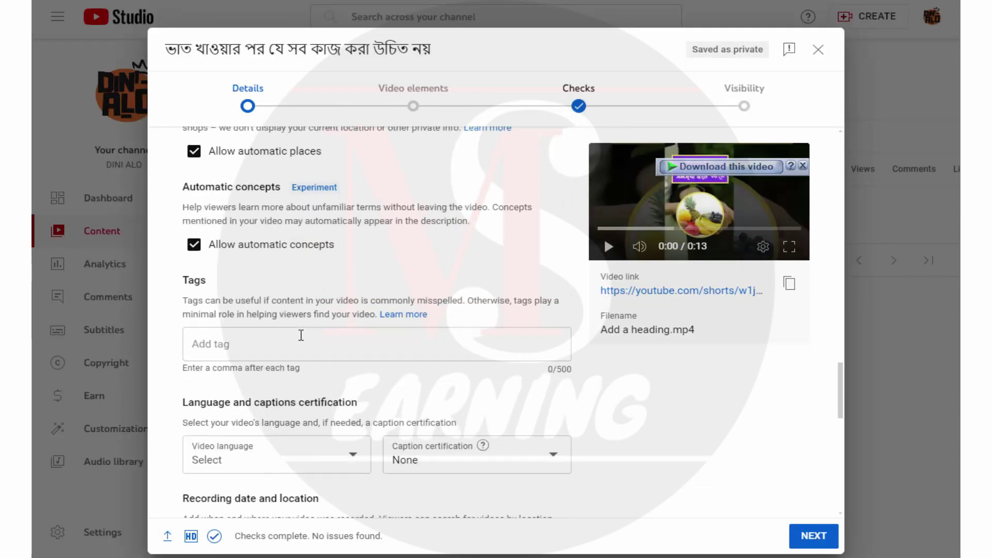
pyautogui.scroll(-4, 301, 335)
pyautogui.scroll(1, 250, 226)
pyautogui.click(250, 225)
pyautogui.hotkey('ctrl', 'v')
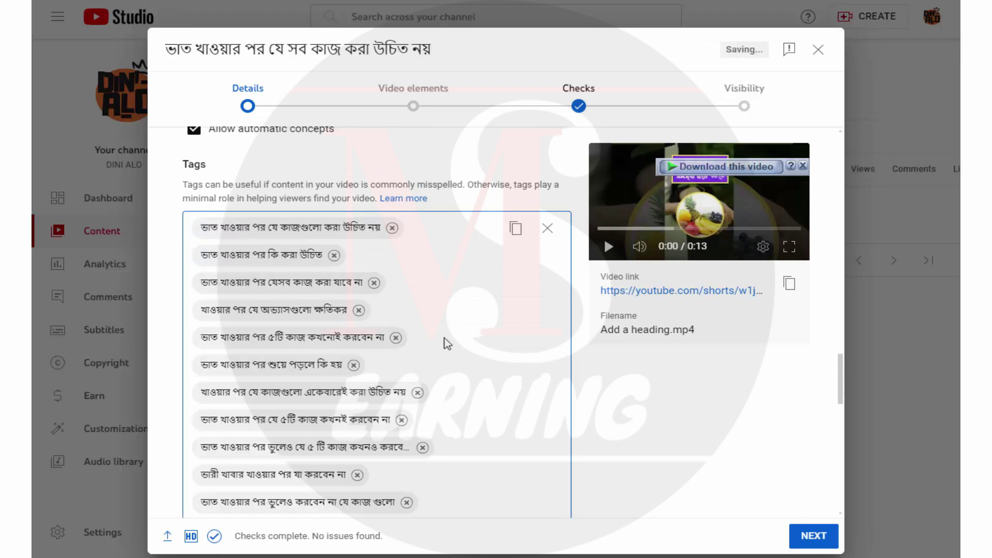
# - Set the video language to Bangla
pyautogui.scroll(-7, 624, 443)
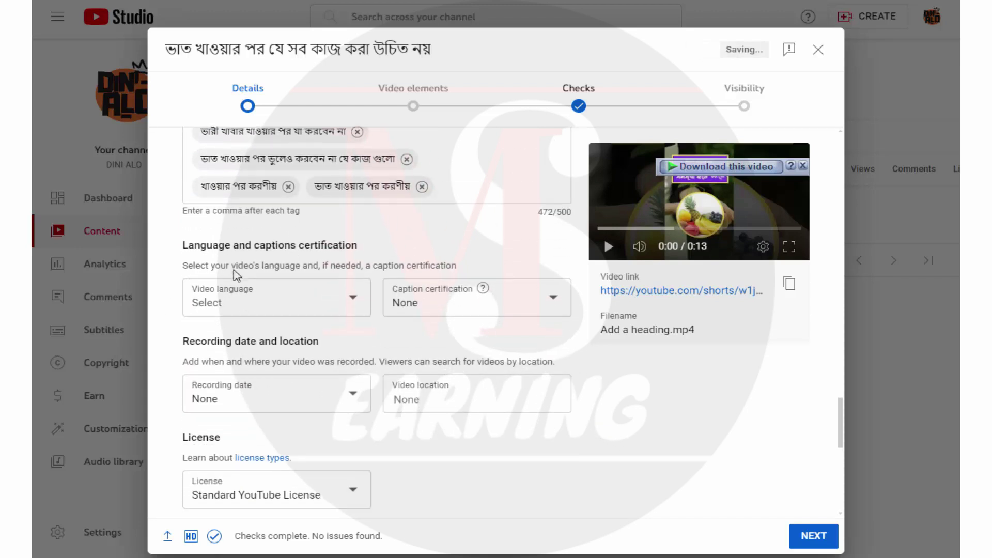
pyautogui.click(321, 310)
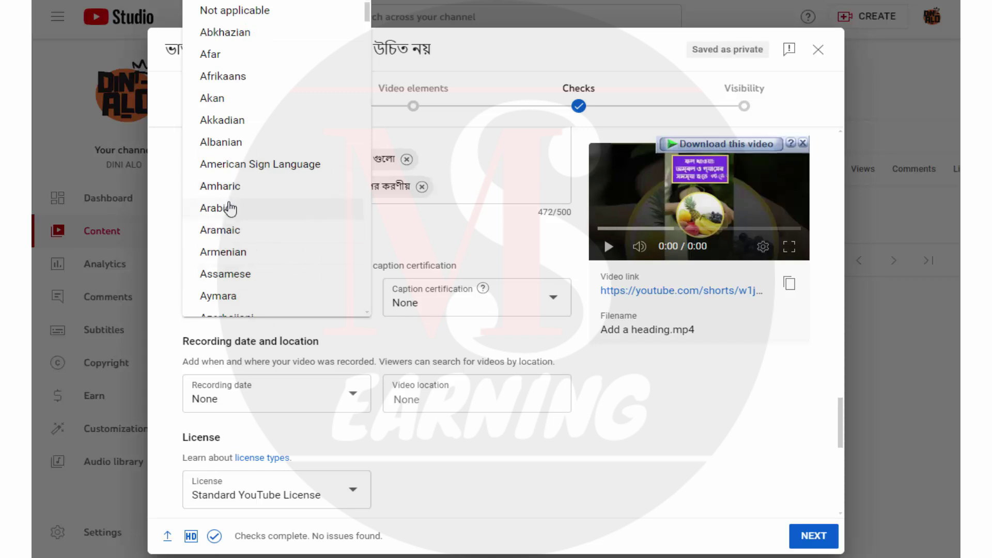
pyautogui.scroll(-4, 230, 225)
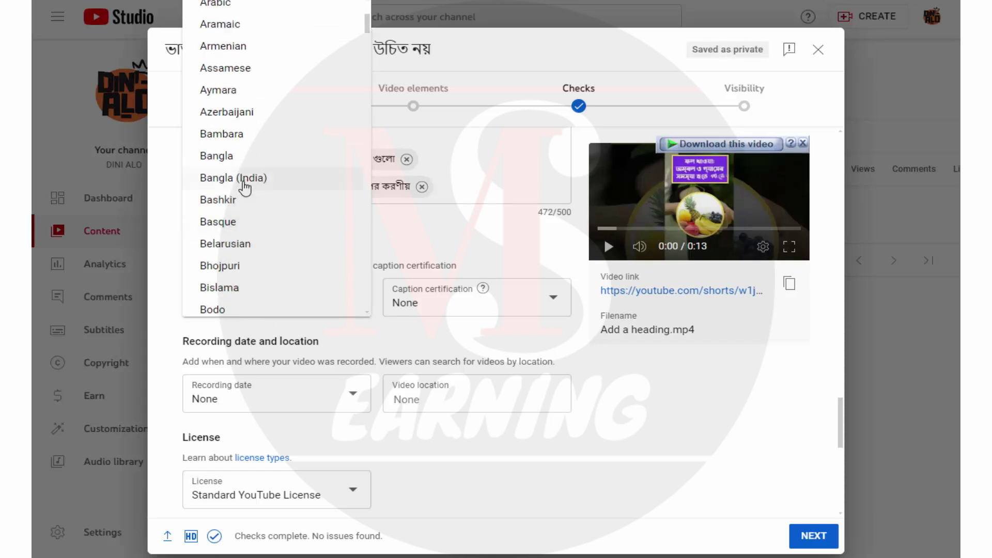
pyautogui.click(232, 158)
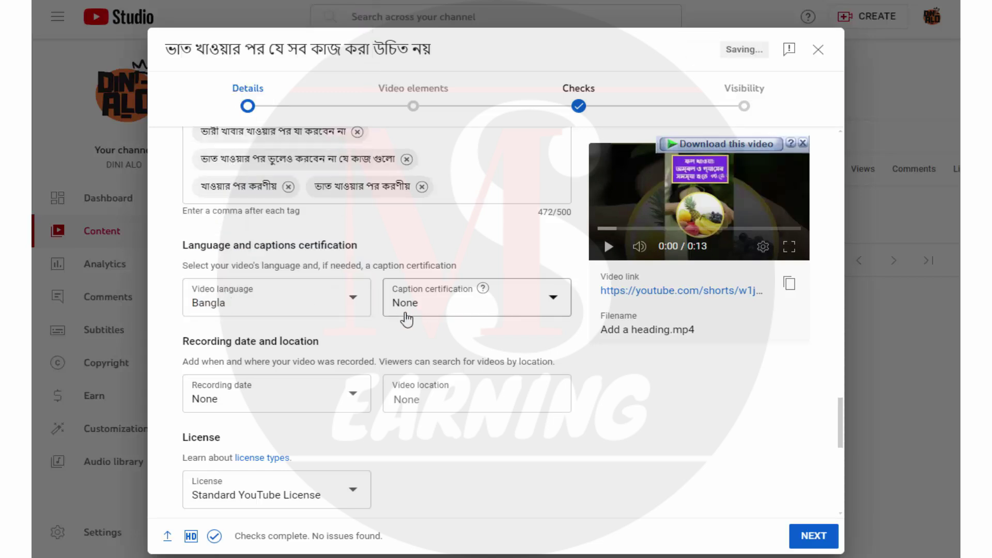
pyautogui.scroll(-3, 388, 295)
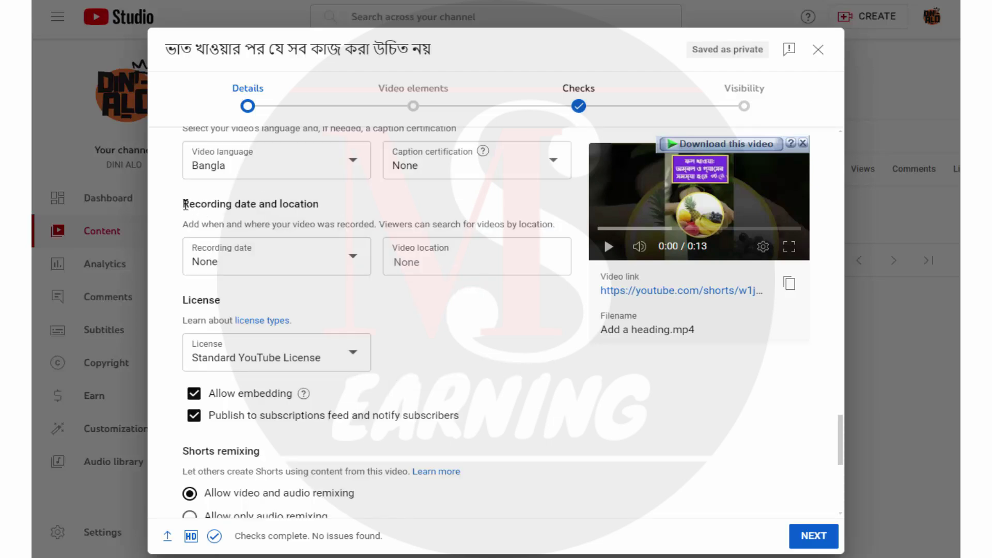
pyautogui.moveTo(184, 204); pyautogui.dragTo(321, 216)
pyautogui.click(262, 213)
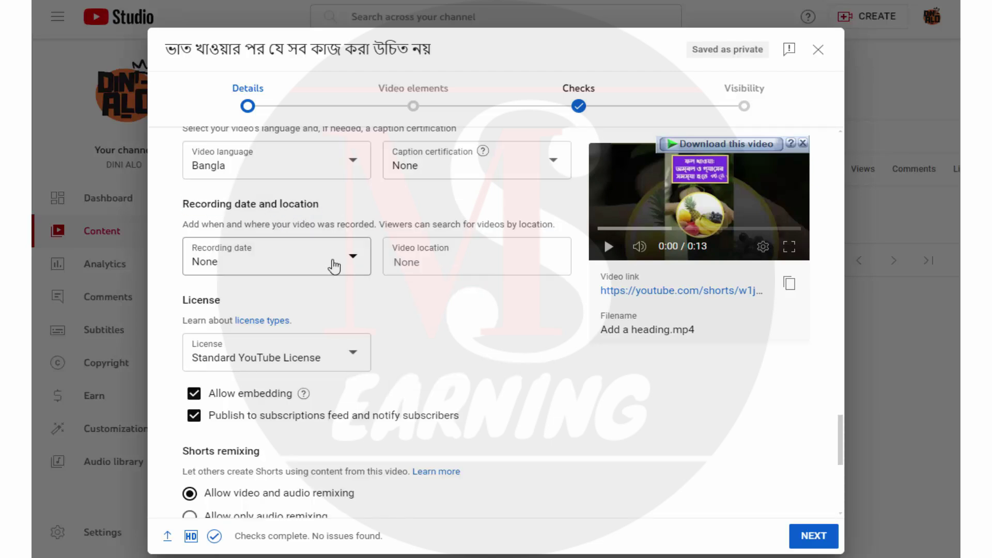
pyautogui.click(331, 259)
pyautogui.click(468, 351)
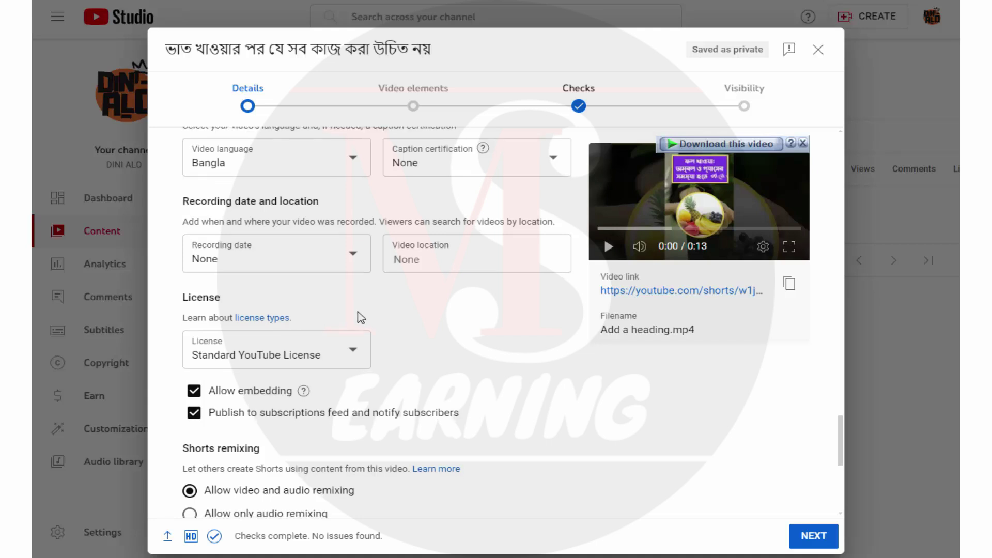
pyautogui.scroll(-1, 361, 317)
pyautogui.doubleClick(204, 231)
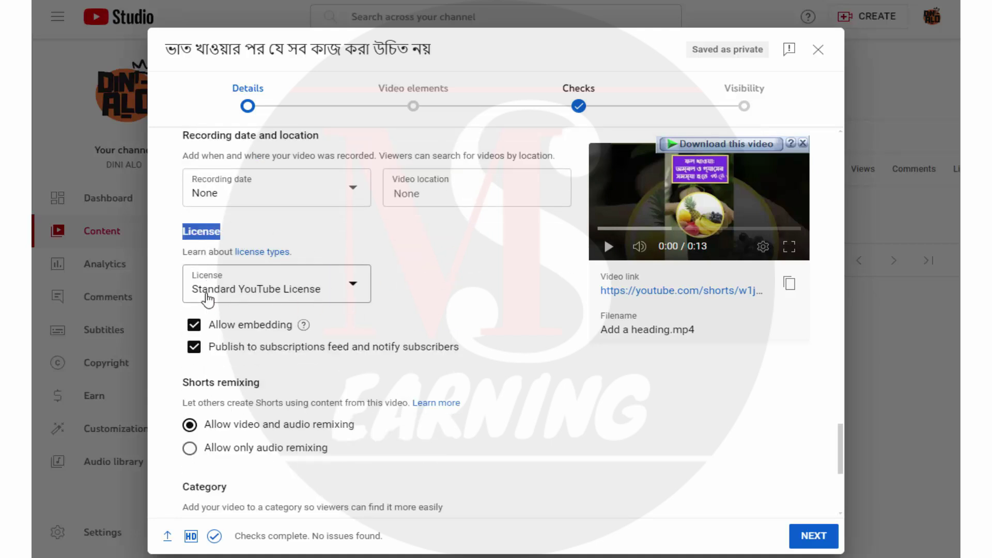
pyautogui.click(448, 313)
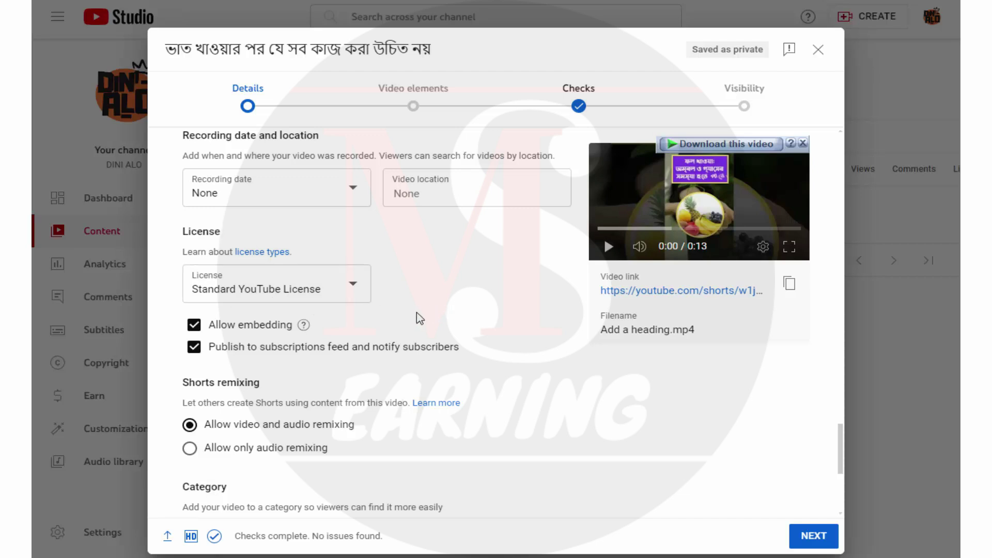
# - Change the video's license to Creative Commons - Attribution and set it back to Standard YouTube License
pyautogui.click(352, 287)
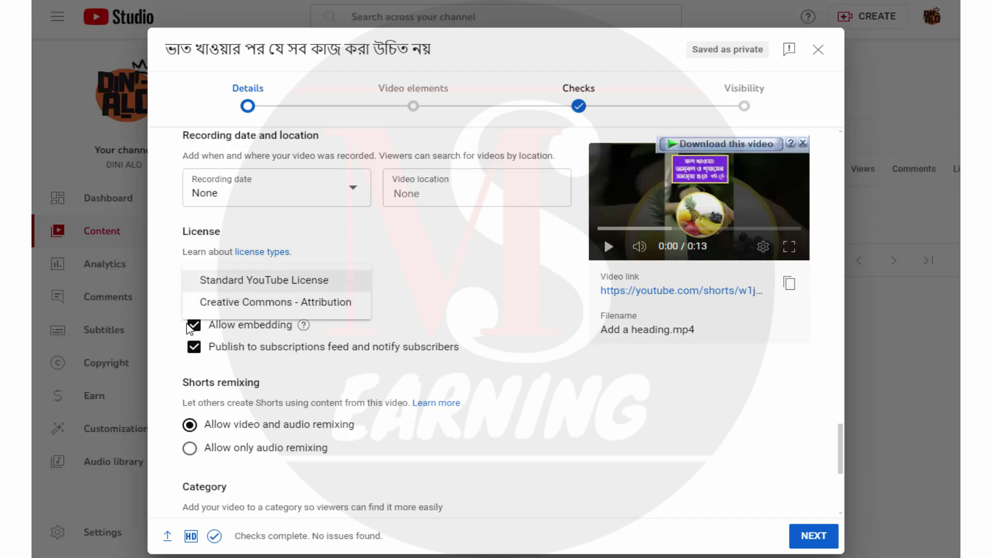
pyautogui.click(285, 309)
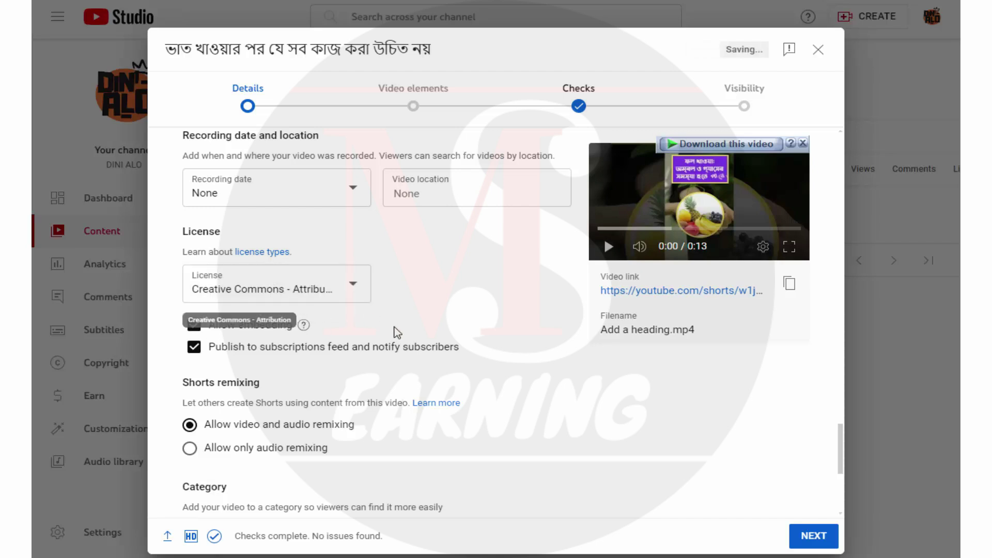
pyautogui.click(344, 288)
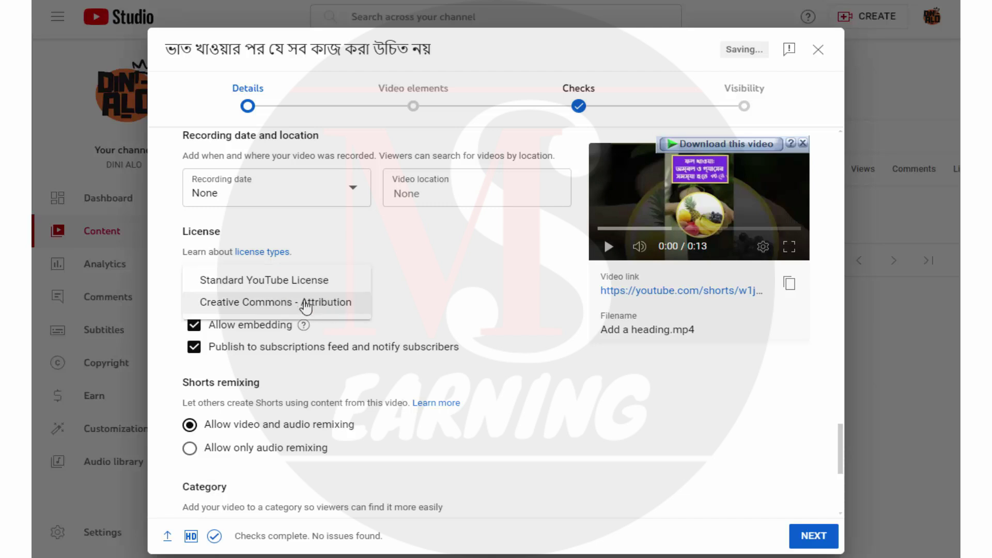
pyautogui.click(305, 285)
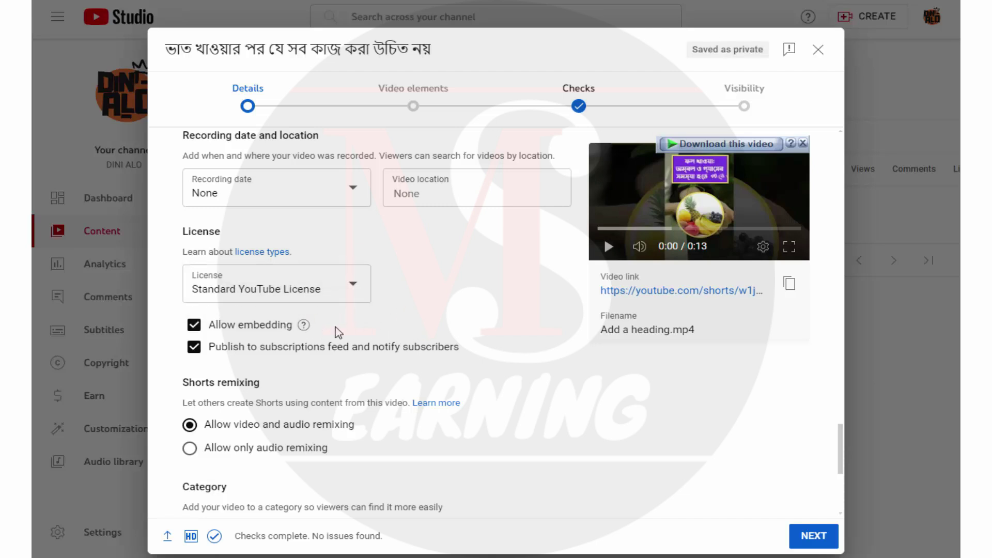
# - Set the video's category to Education, leave the remaining details as they are and proceed to Video elements
pyautogui.scroll(-5, 300, 320)
pyautogui.scroll(2, 341, 250)
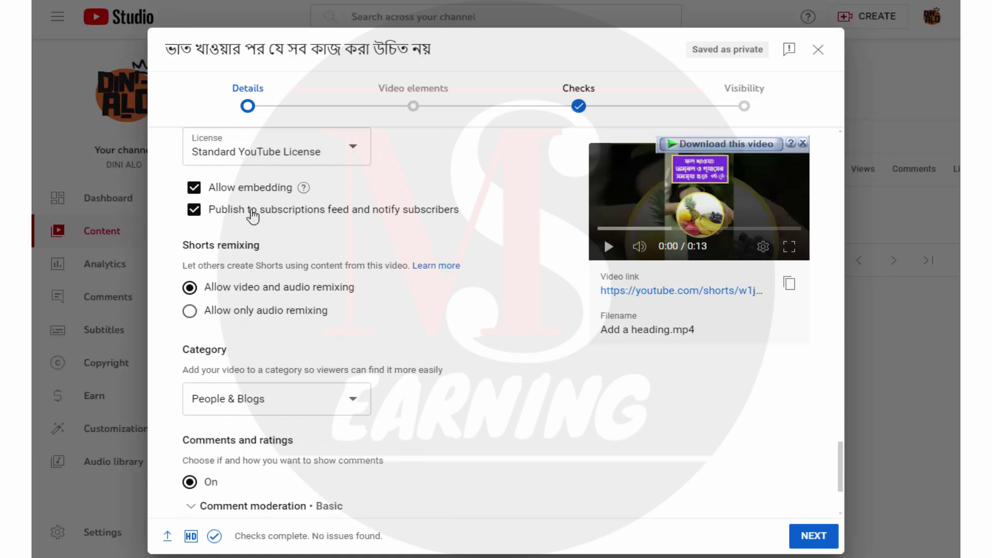
pyautogui.scroll(-3, 233, 215)
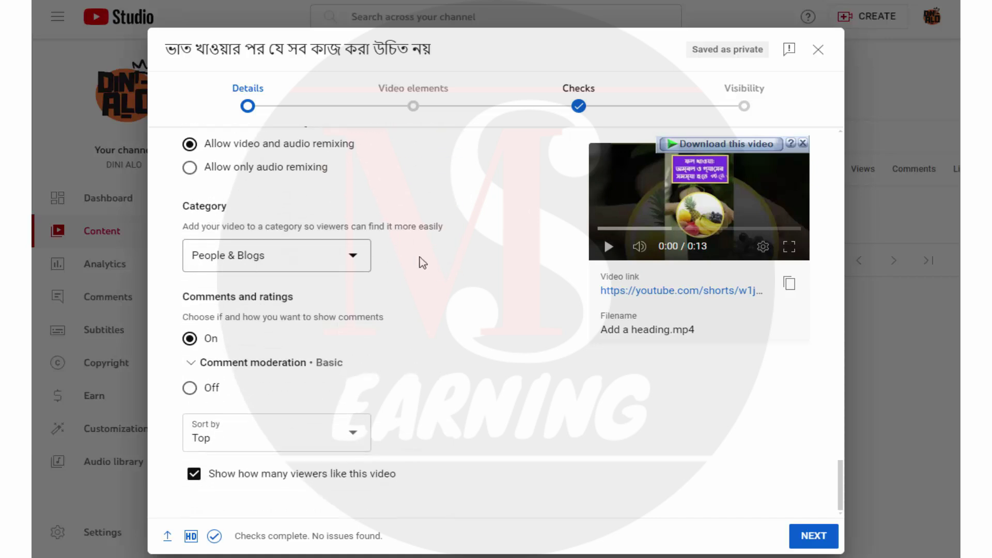
pyautogui.click(333, 262)
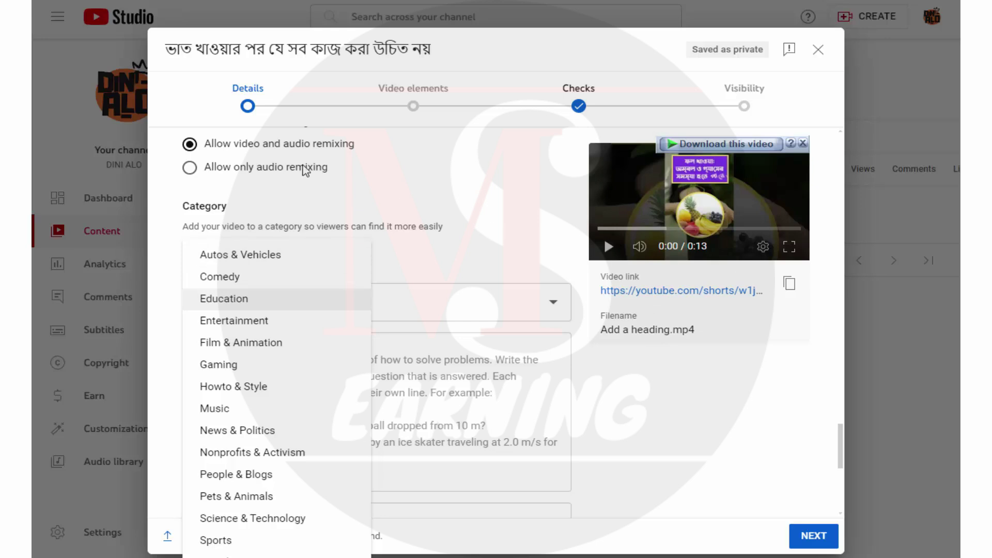
pyautogui.click(248, 305)
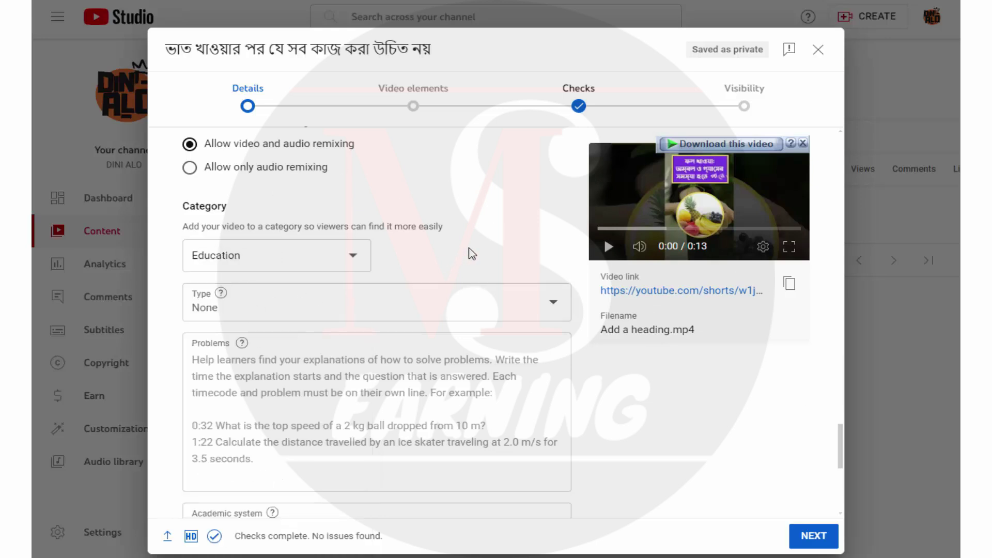
pyautogui.scroll(-5, 486, 250)
pyautogui.scroll(2, 362, 238)
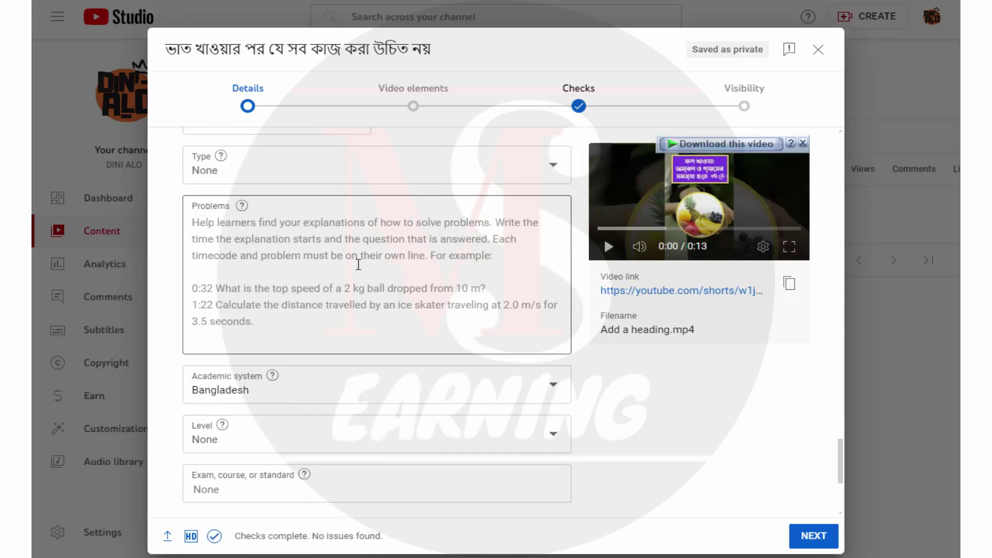
pyautogui.scroll(-4, 358, 277)
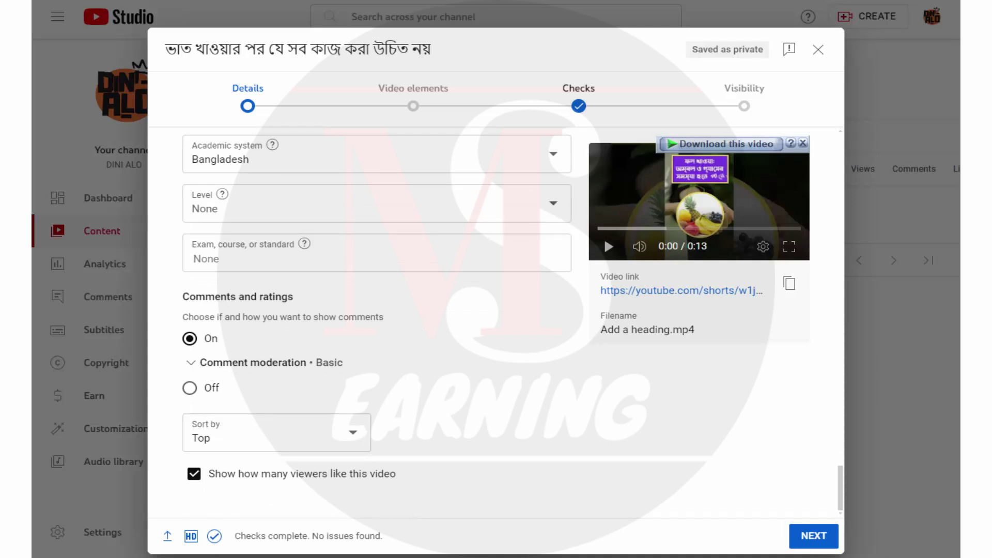
pyautogui.click(818, 540)
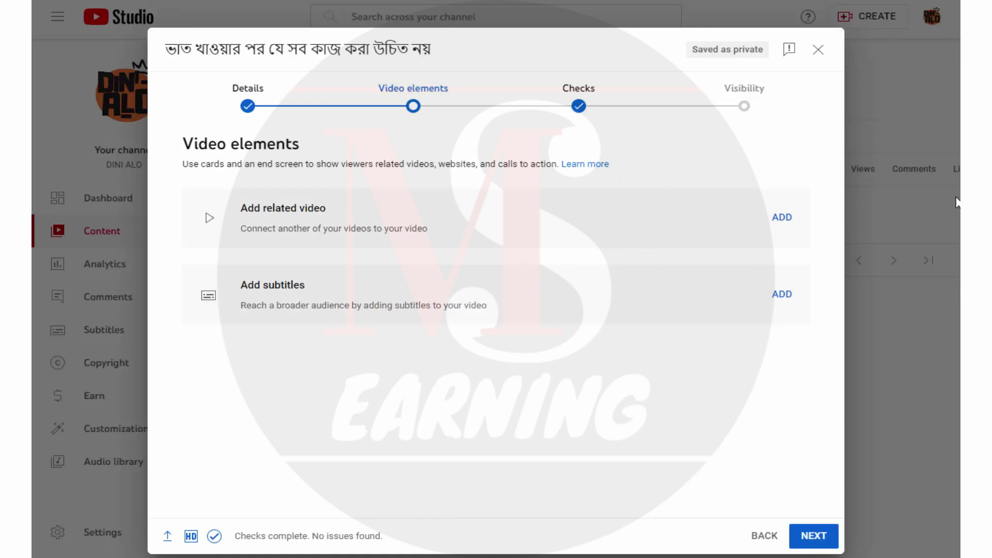
# - Try to add a related video, cancel the one-time verification and proceed to Checks
pyautogui.click(791, 220)
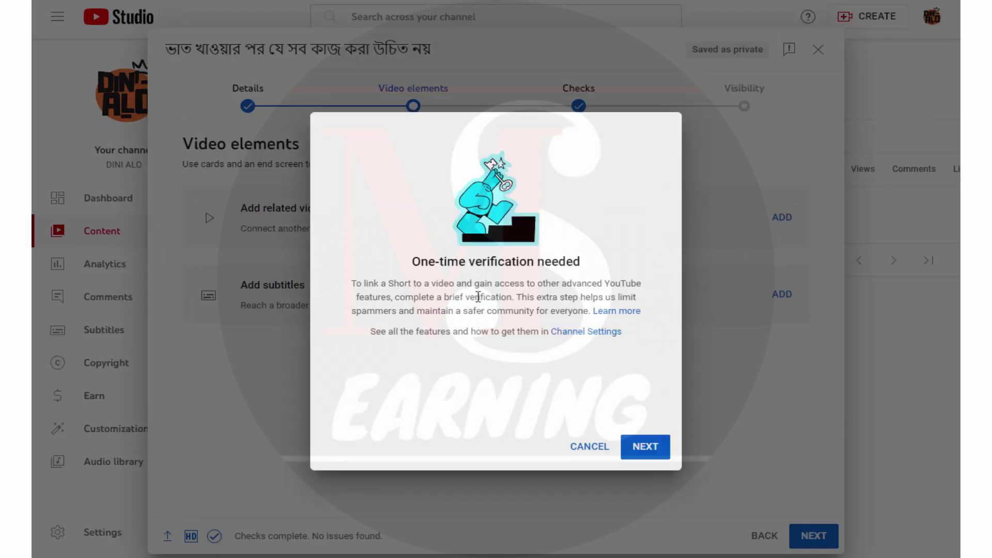
pyautogui.click(589, 446)
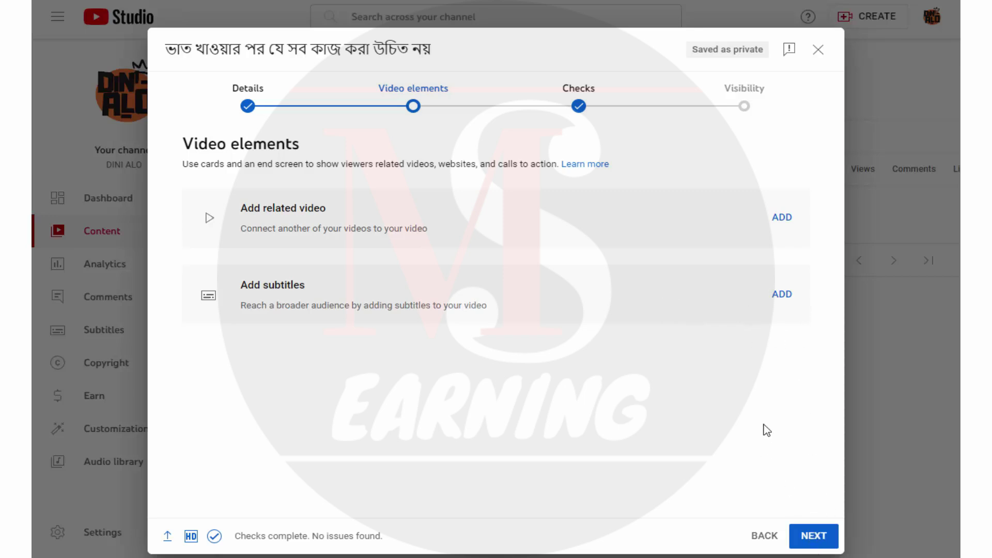
pyautogui.click(816, 536)
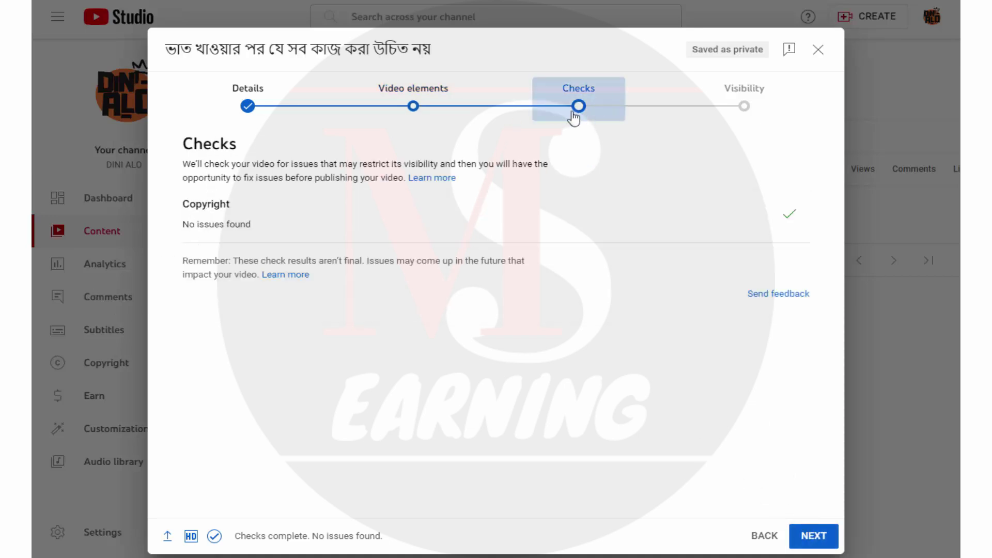
# - Review the copyright check result and proceed to the Visibility stage
pyautogui.moveTo(186, 210); pyautogui.dragTo(343, 229)
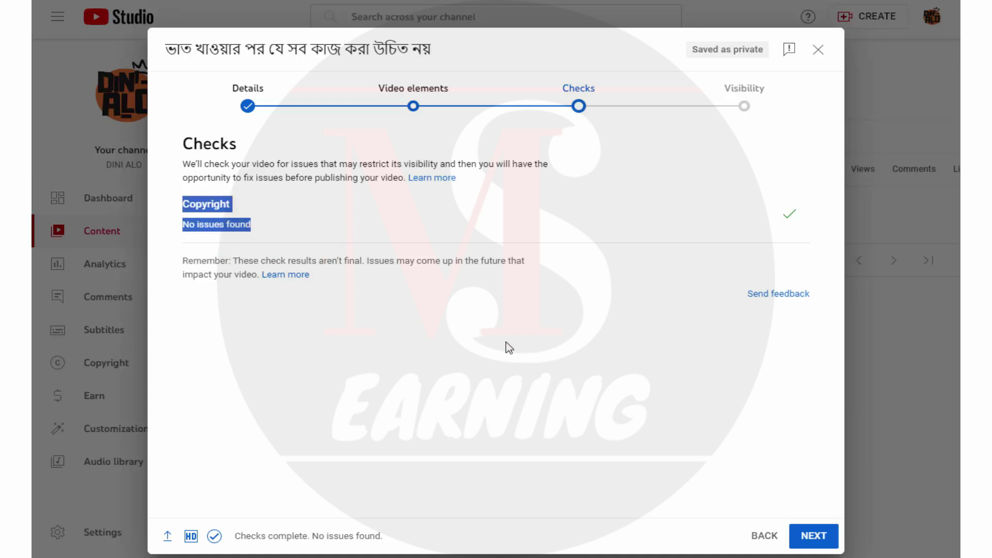
pyautogui.click(287, 229)
pyautogui.moveTo(181, 226); pyautogui.dragTo(309, 229)
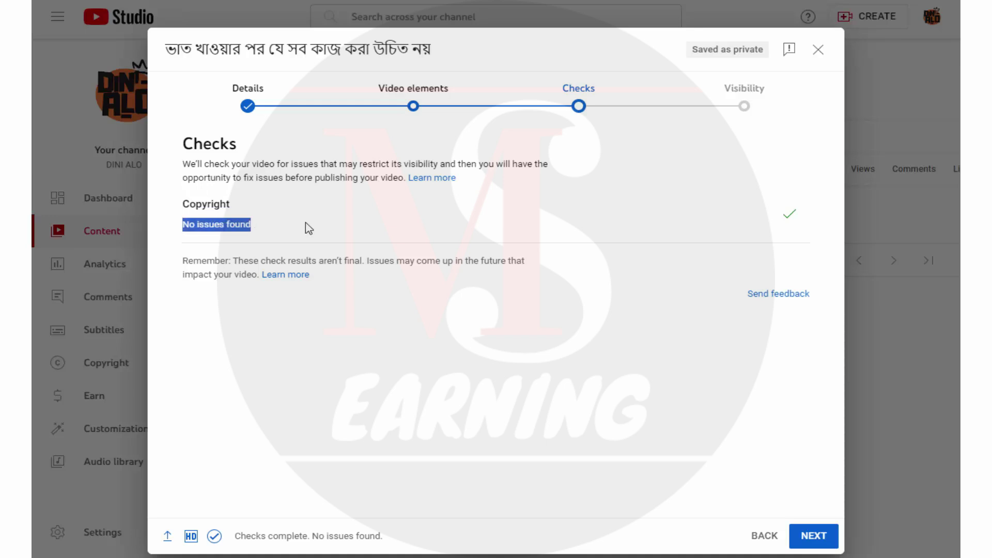
pyautogui.click(257, 226)
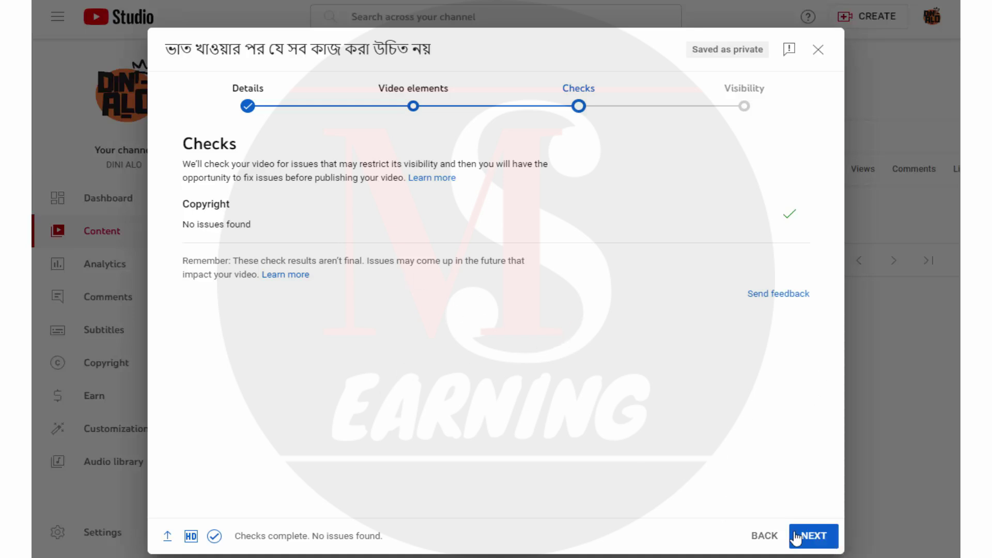
pyautogui.click(814, 536)
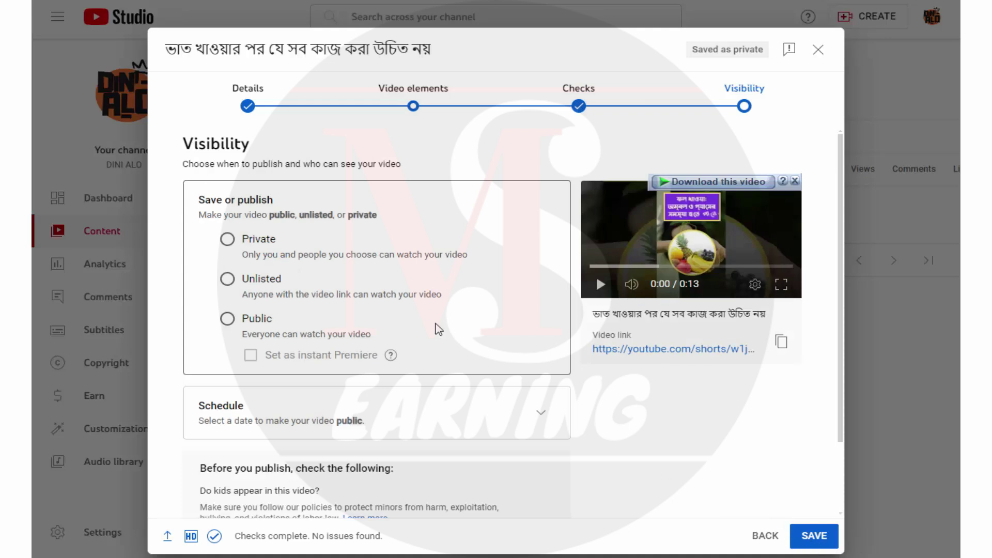
# - Set the video's visibility to Public
pyautogui.scroll(-2, 443, 368)
pyautogui.scroll(2, 442, 368)
pyautogui.scroll(-2, 231, 310)
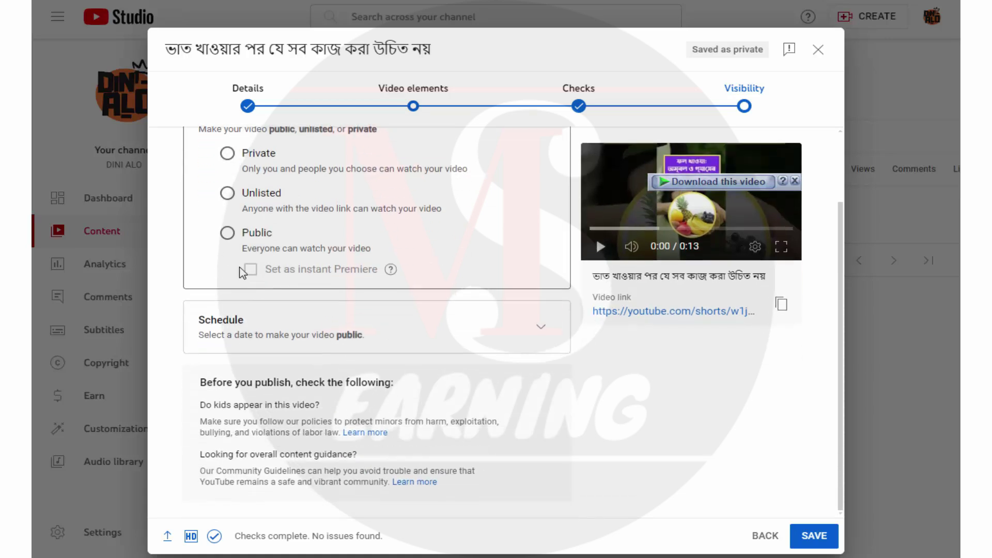
pyautogui.click(227, 234)
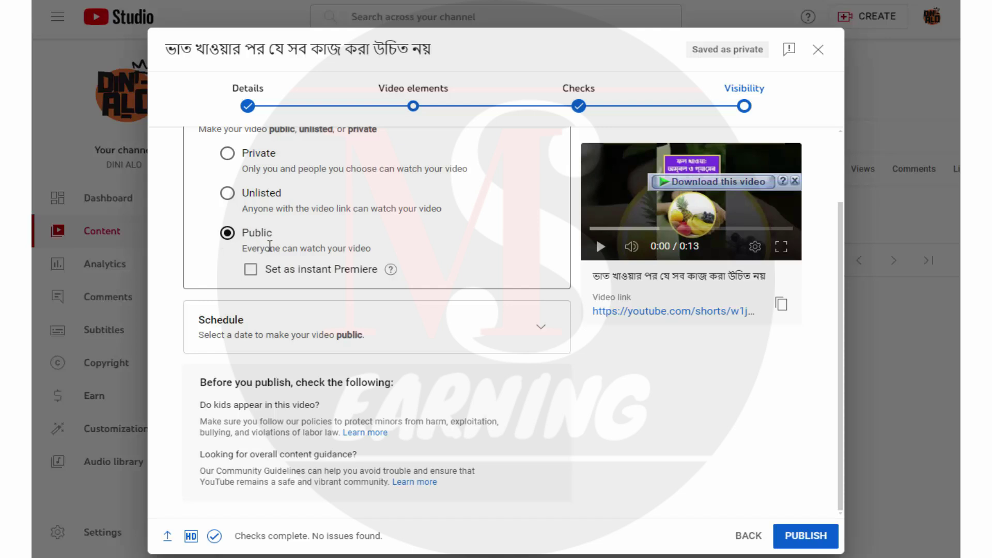
# - Enable the instant Premiere option, look at the Schedule settings and return to the Save or publish options
pyautogui.scroll(1, 367, 250)
pyautogui.scroll(-1, 321, 261)
pyautogui.click(250, 274)
pyautogui.click(542, 328)
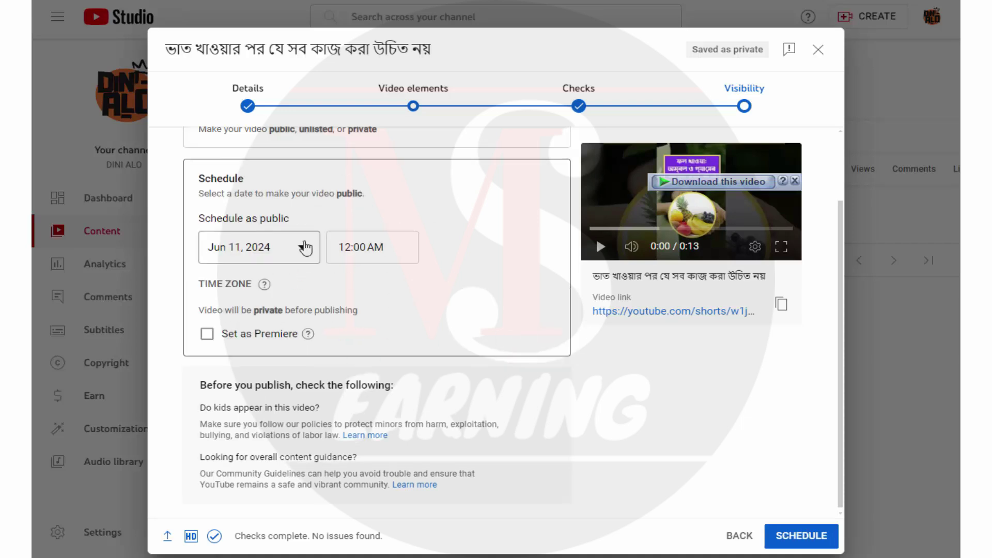
pyautogui.scroll(2, 552, 431)
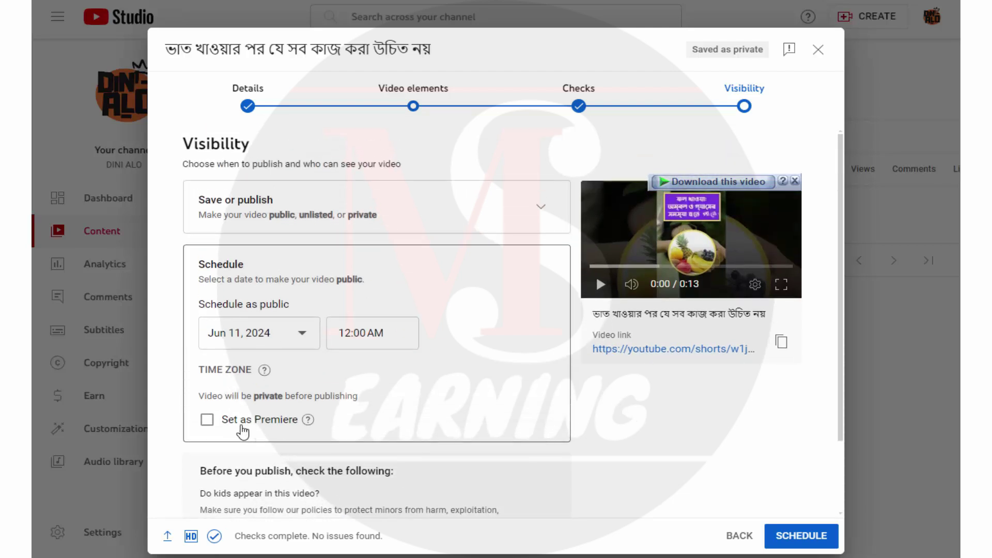
pyautogui.click(542, 208)
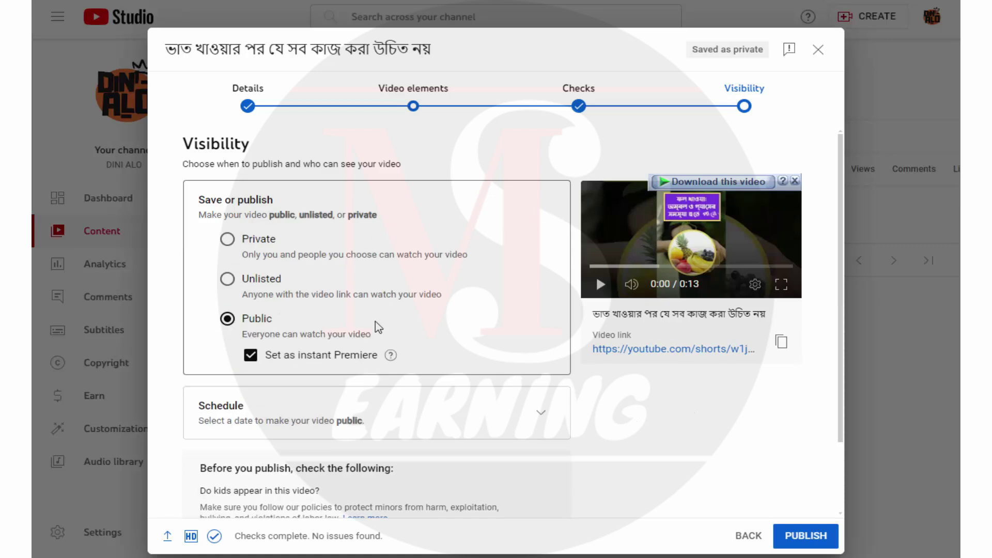
# - Turn off instant Premiere, view the scheduled date and time options and go back to Public visibility
pyautogui.scroll(-2, 346, 355)
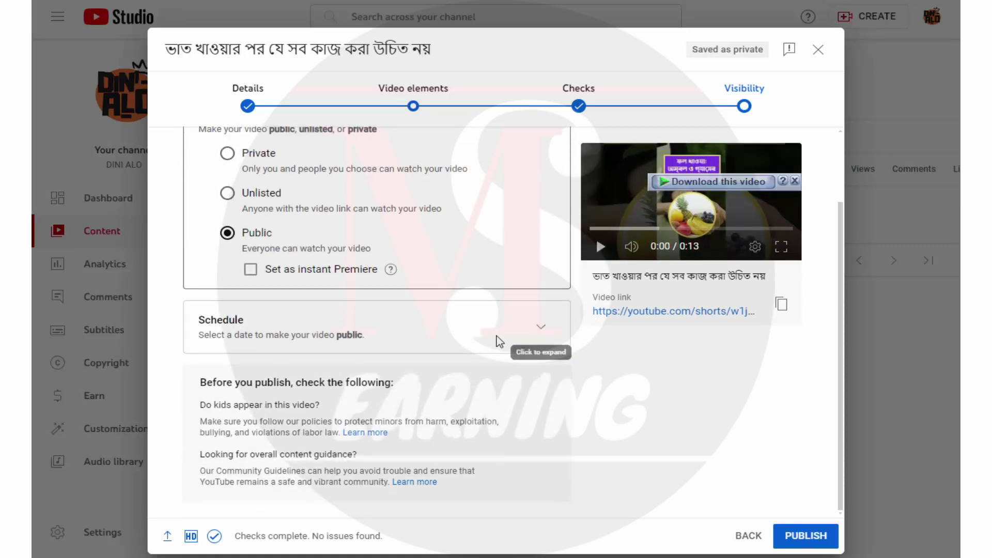
pyautogui.click(541, 328)
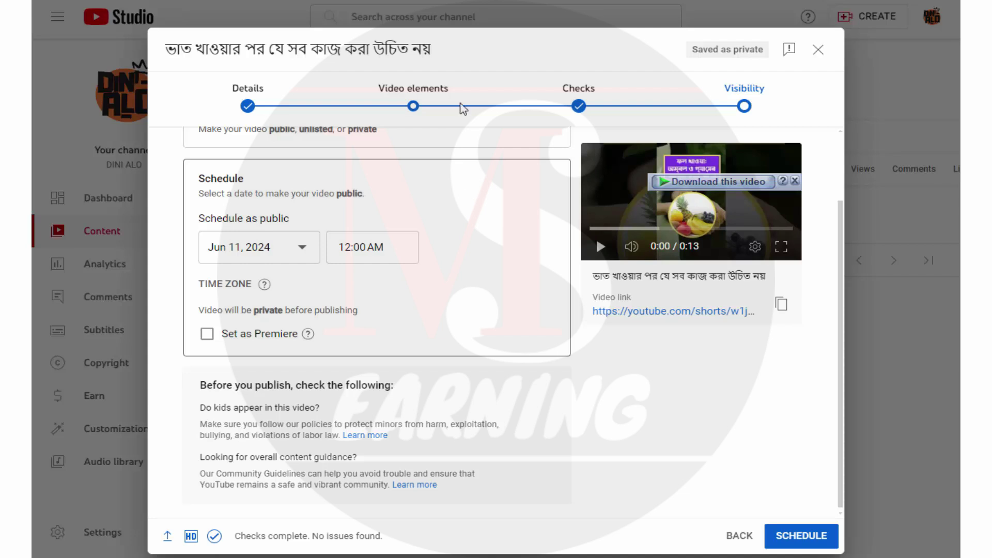
pyautogui.scroll(2, 419, 350)
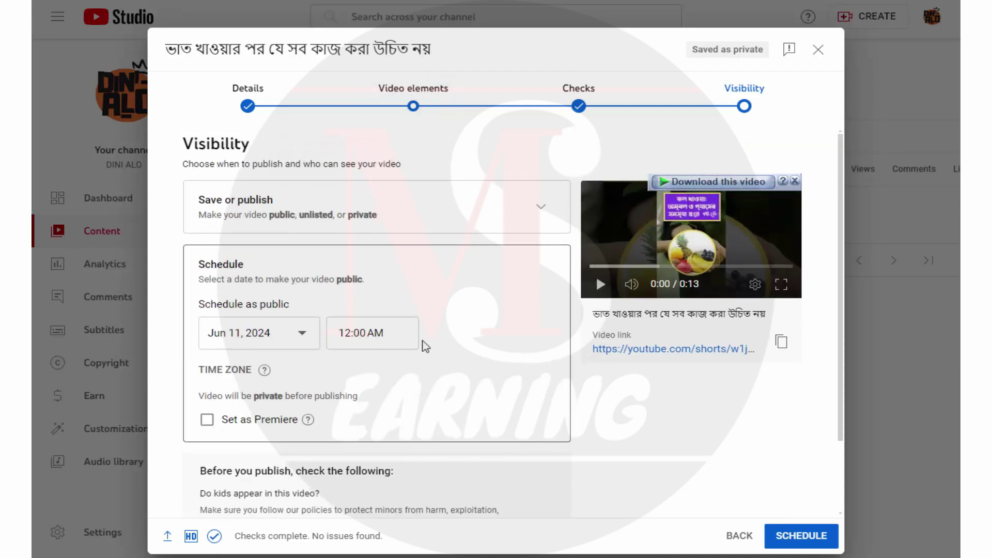
pyautogui.click(540, 204)
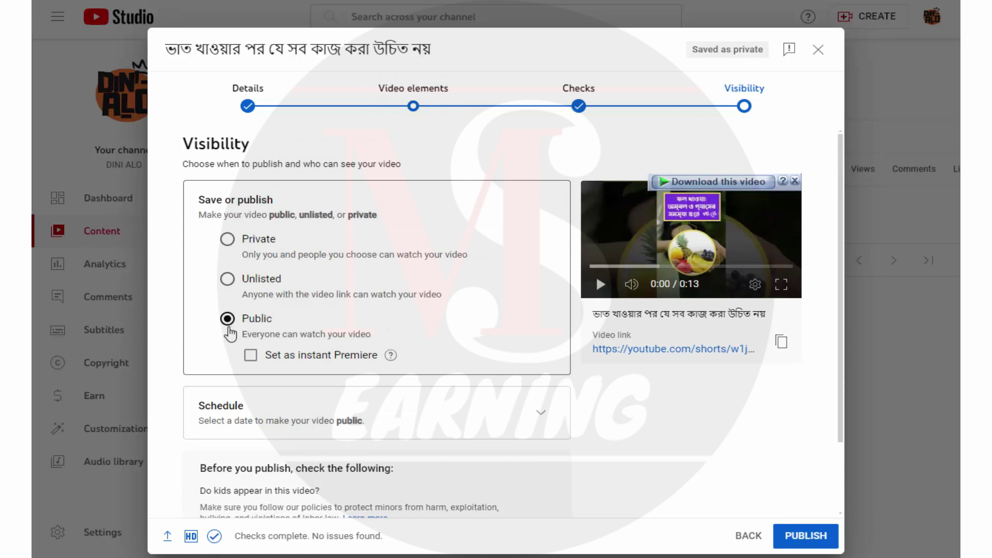
# - Publish the video and close the sharing dialog
pyautogui.scroll(-2, 336, 383)
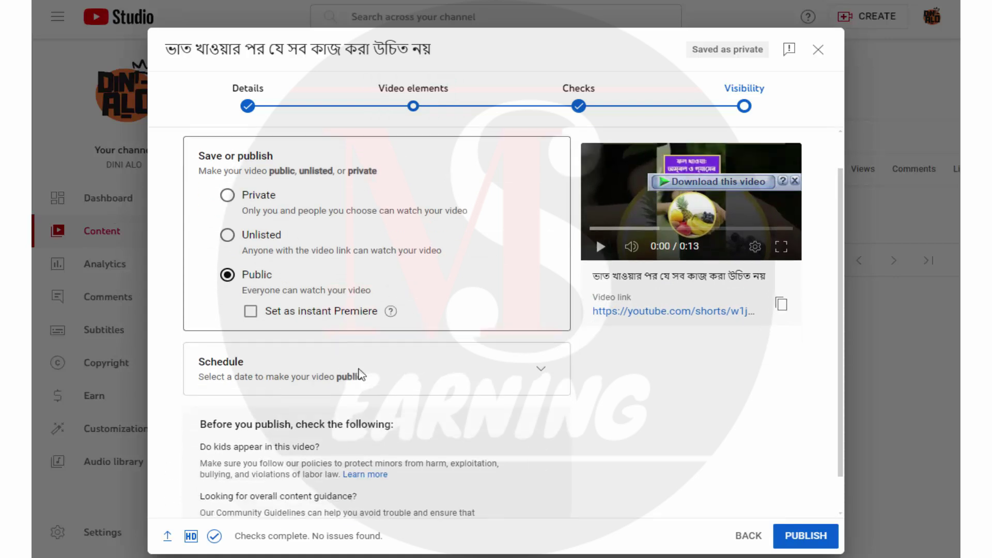
pyautogui.click(819, 546)
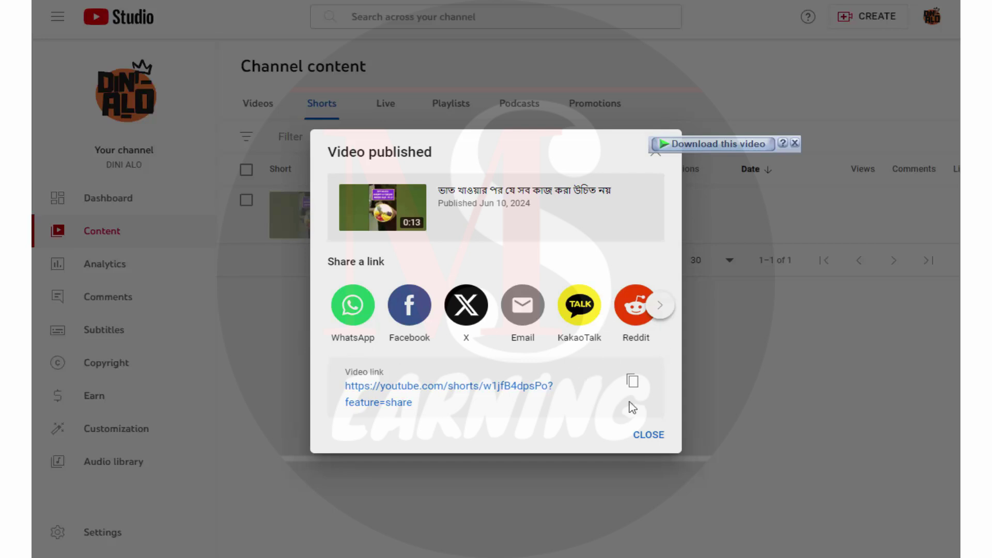
pyautogui.click(648, 436)
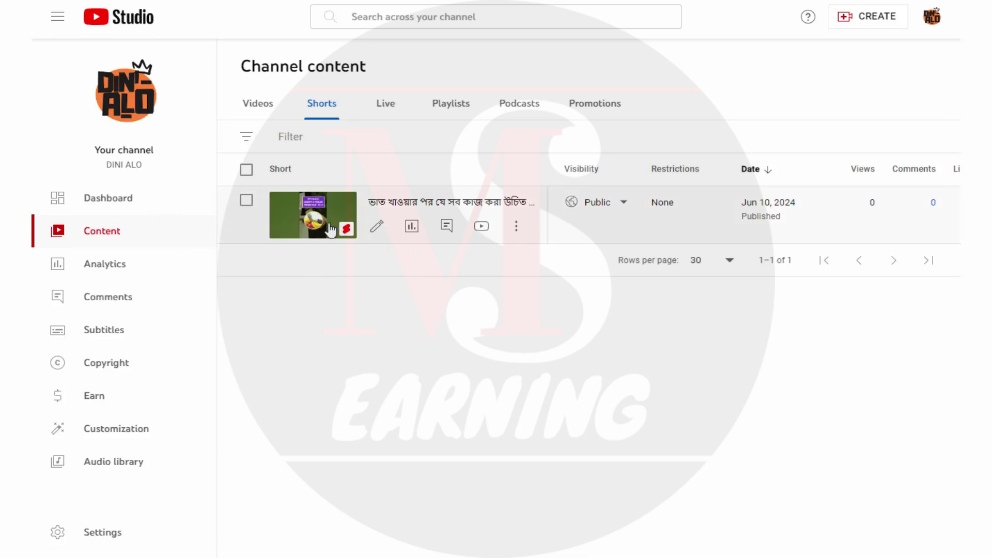
# - Open the published Short on YouTube and check how it plays in the Shorts feed
pyautogui.click(482, 228)
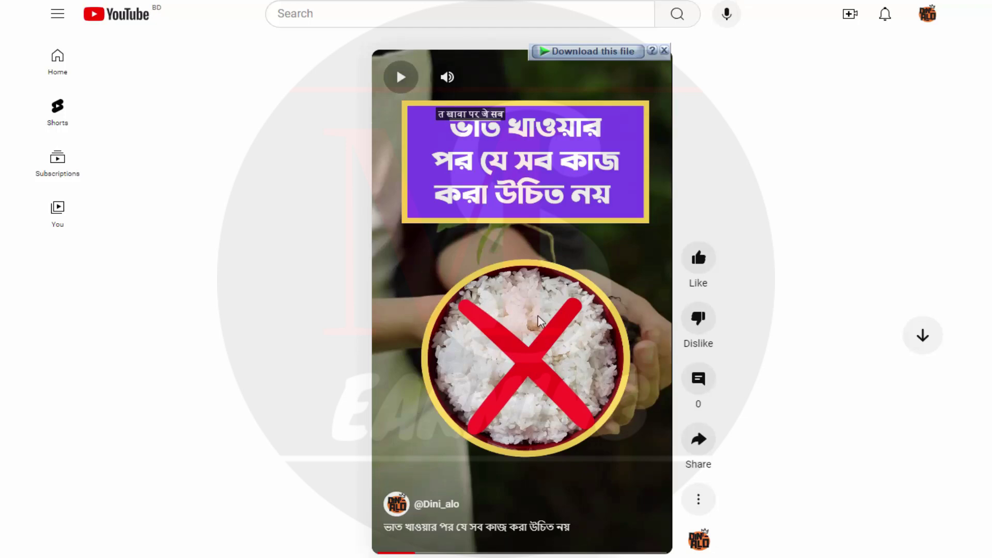
pyautogui.scroll(-3, 539, 321)
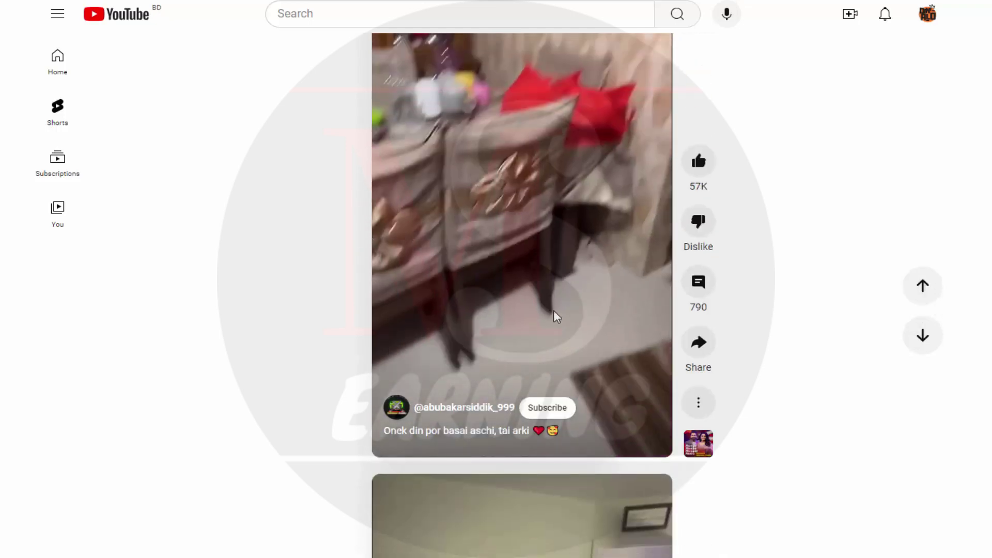
pyautogui.scroll(-3, 595, 311)
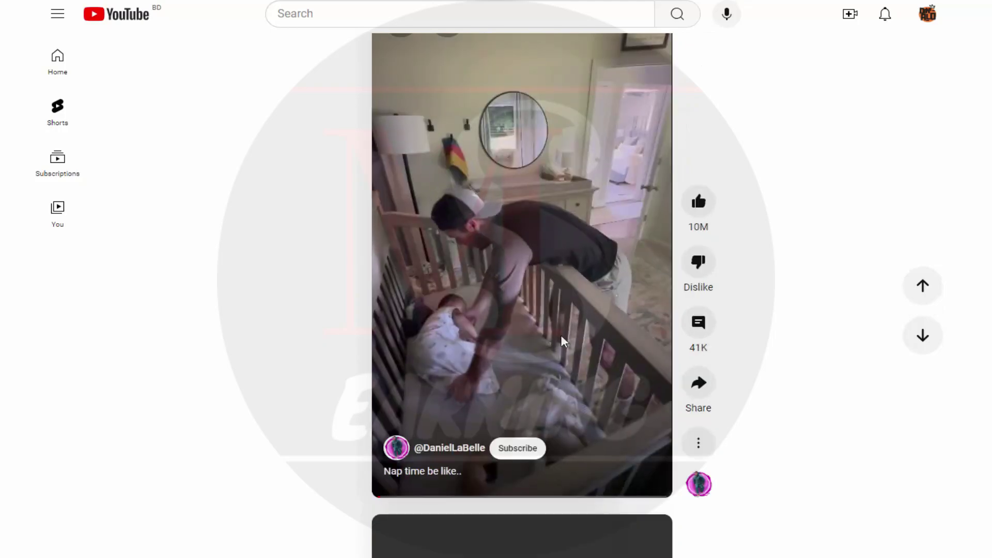
pyautogui.scroll(-3, 562, 336)
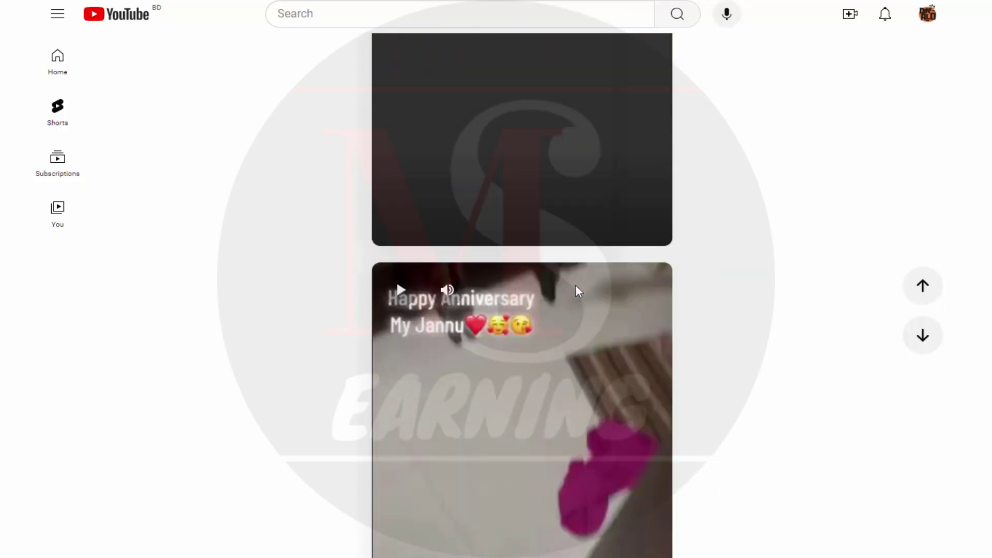
pyautogui.scroll(3, 576, 284)
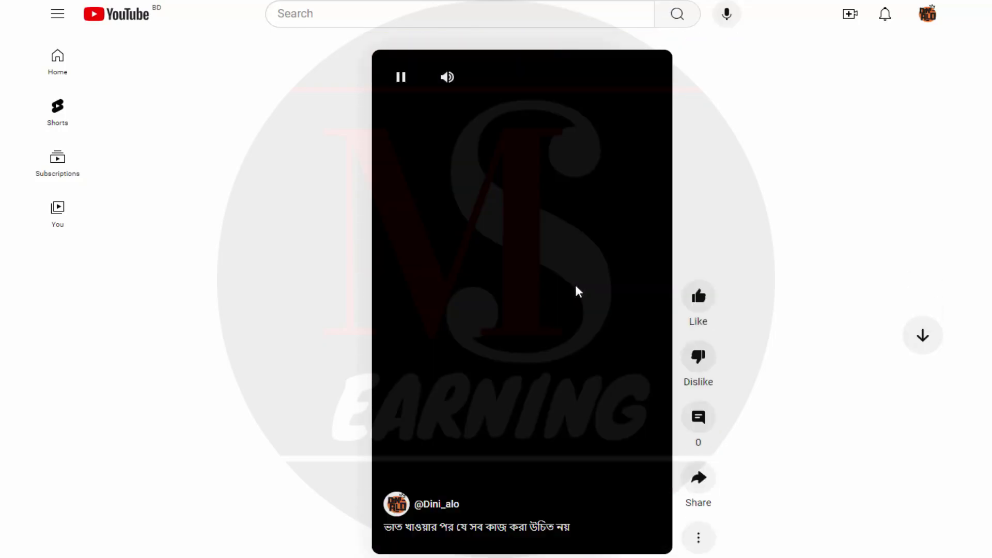